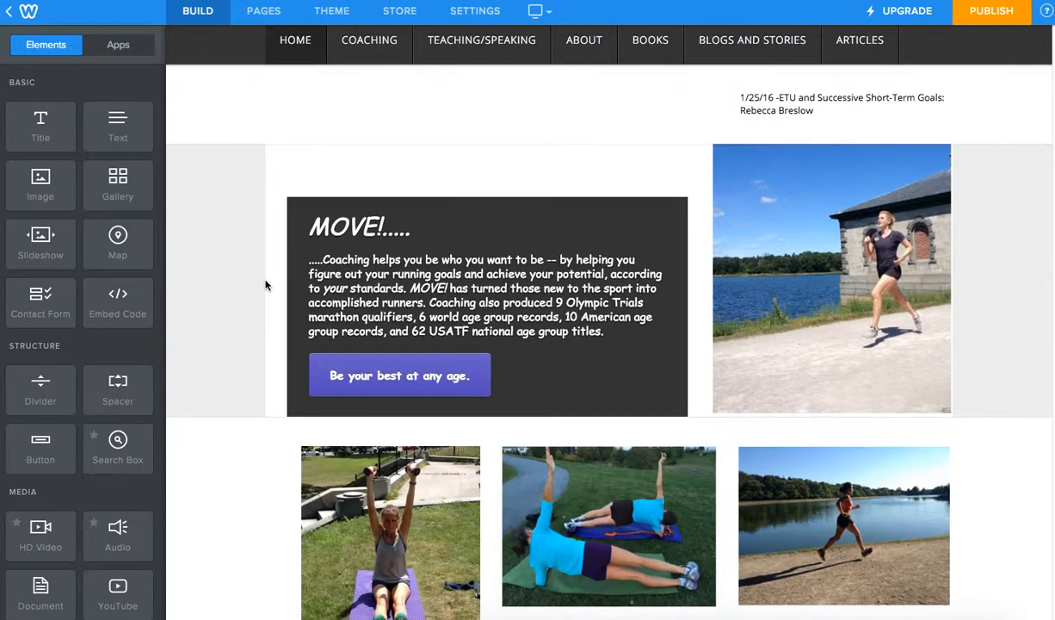
Step: Look over the home page layout, from the MOVE! banner down through the three columns of photos
scroll(279, 272, "down", 2)
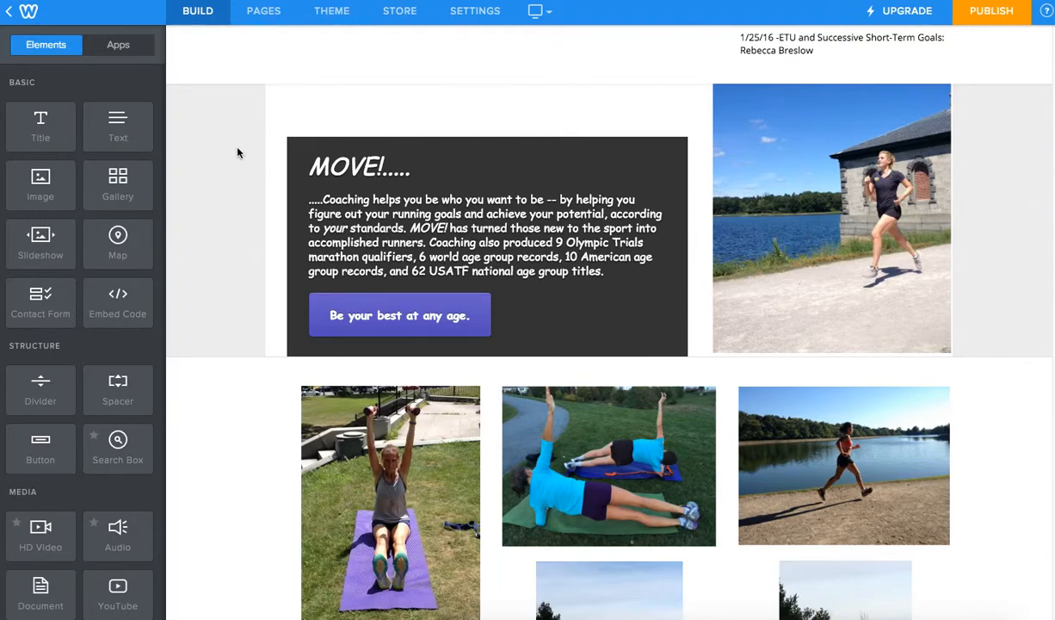
scroll(240, 155, "down", 12)
scroll(245, 155, "up", 8)
scroll(404, 267, "down", 3)
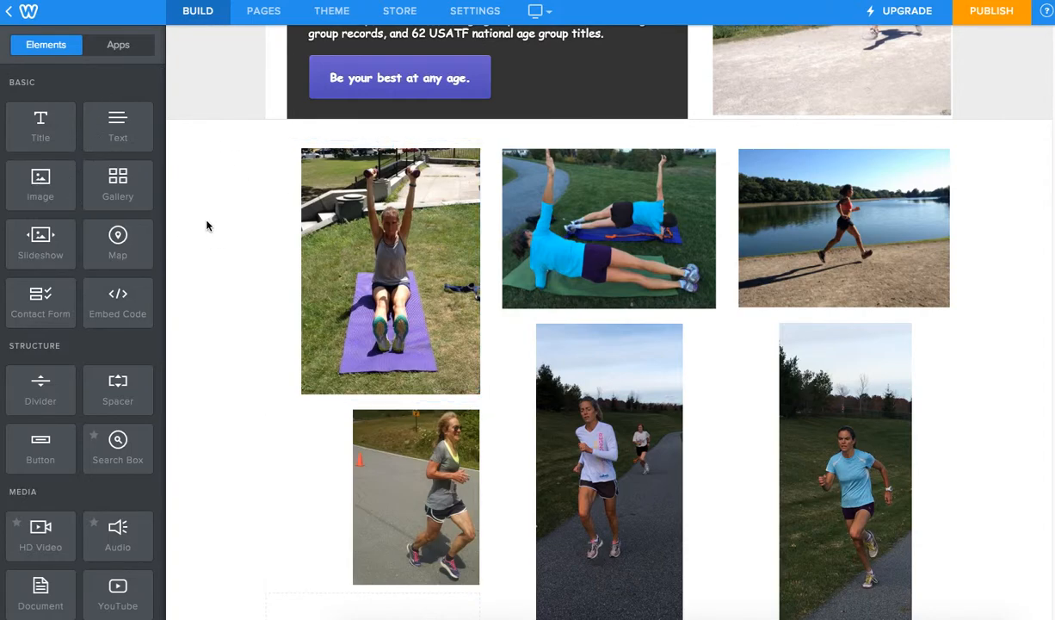
mouse_move(45, 186)
left_mouse_down()
mouse_move(287, 188)
mouse_move(483, 227)
mouse_move(422, 204)
mouse_move(43, 185)
left_mouse_up()
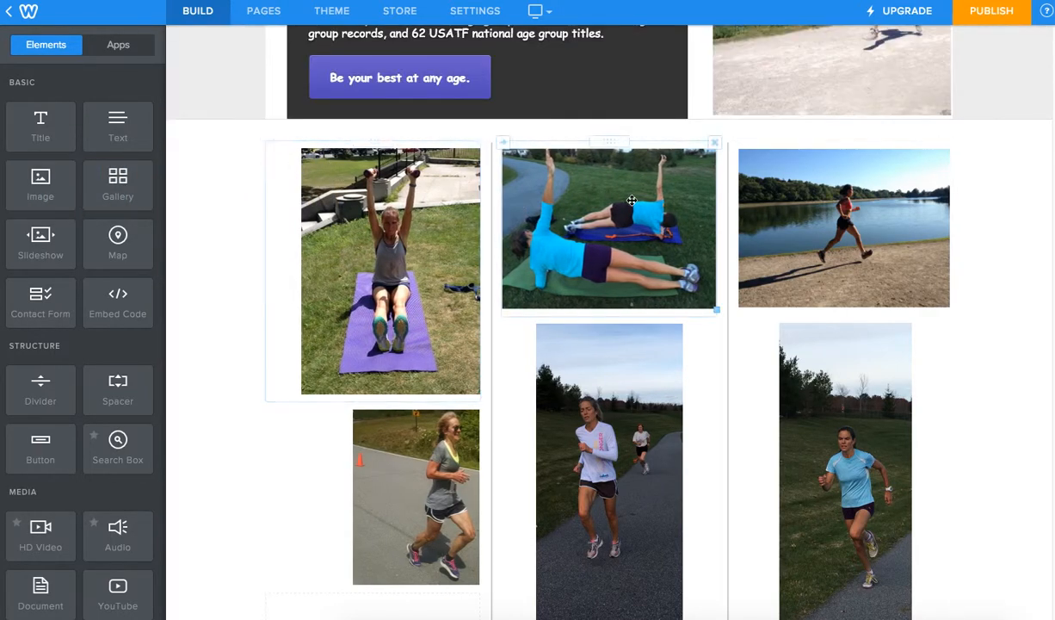
scroll(603, 224, "down", 1)
scroll(770, 346, "down", 2)
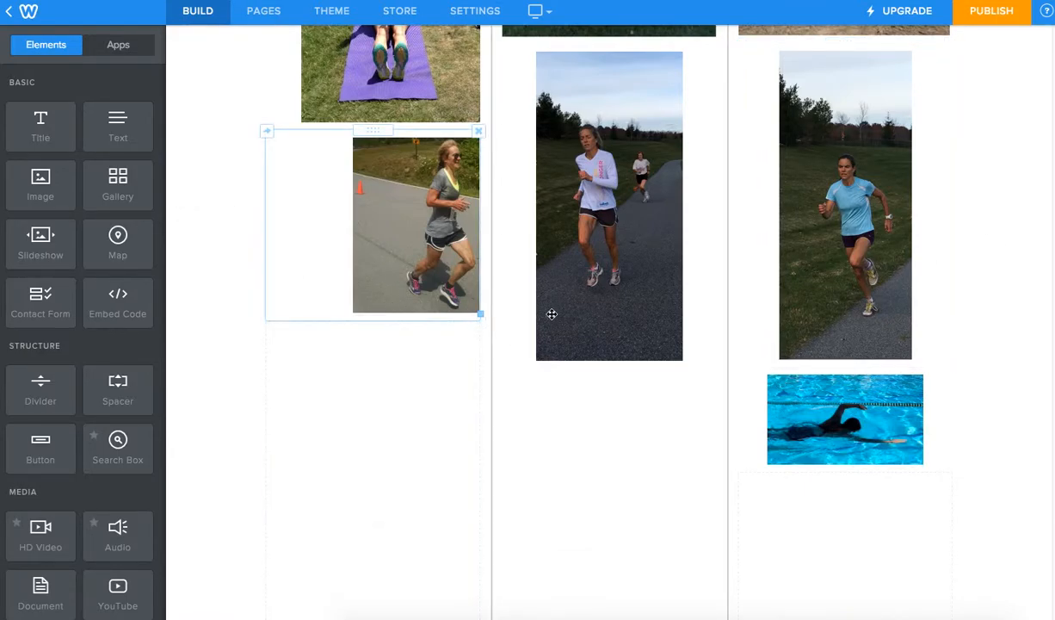
scroll(571, 317, "up", 2)
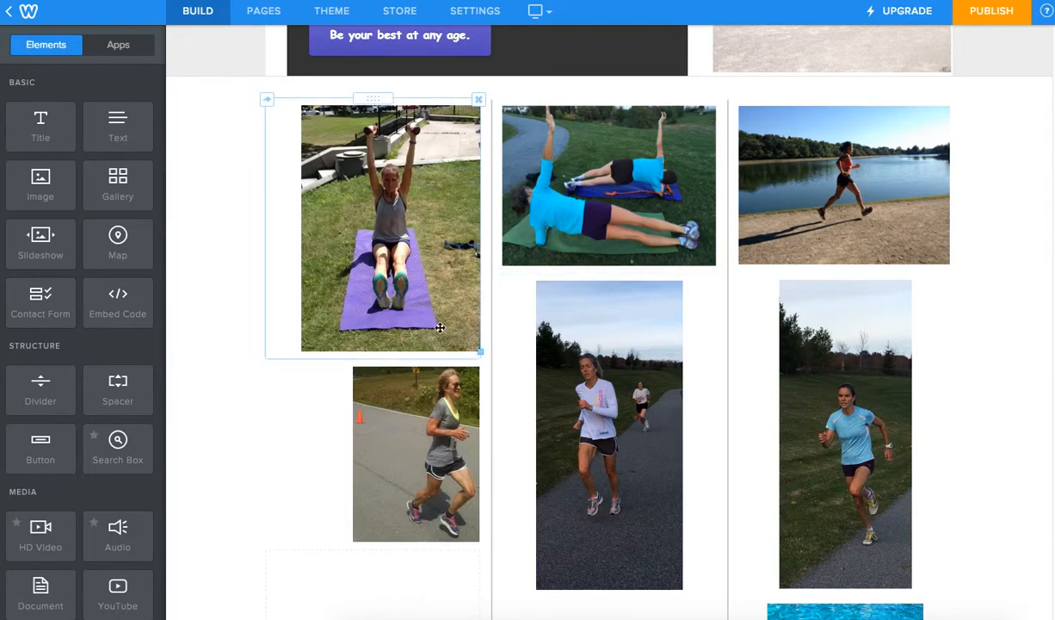
scroll(947, 313, "down", 3)
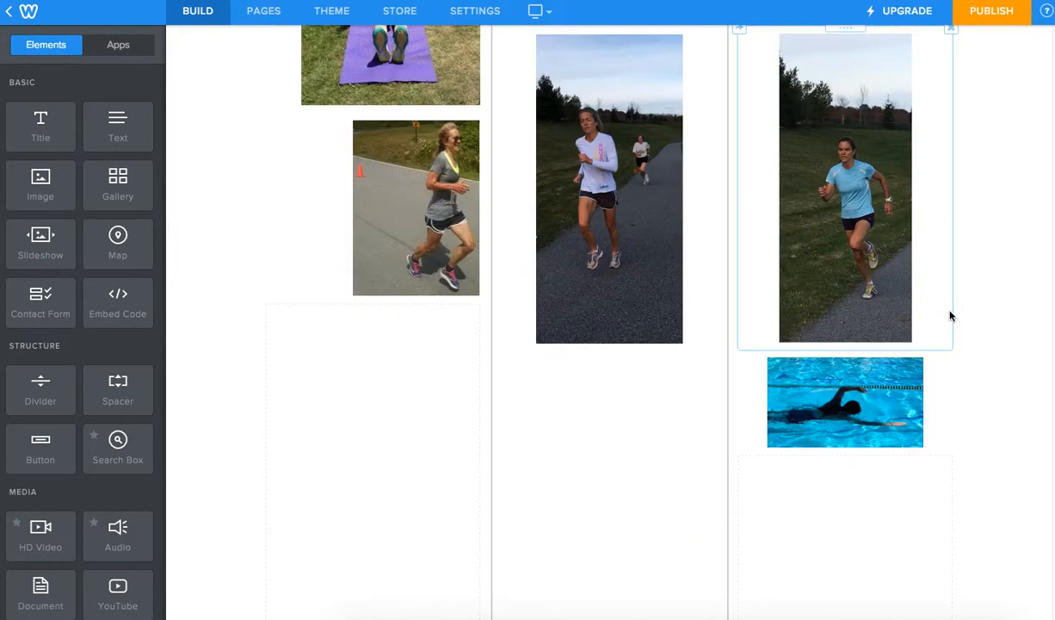
scroll(950, 316, "down", 1)
scroll(603, 276, "down", 2)
scroll(550, 272, "up", 4)
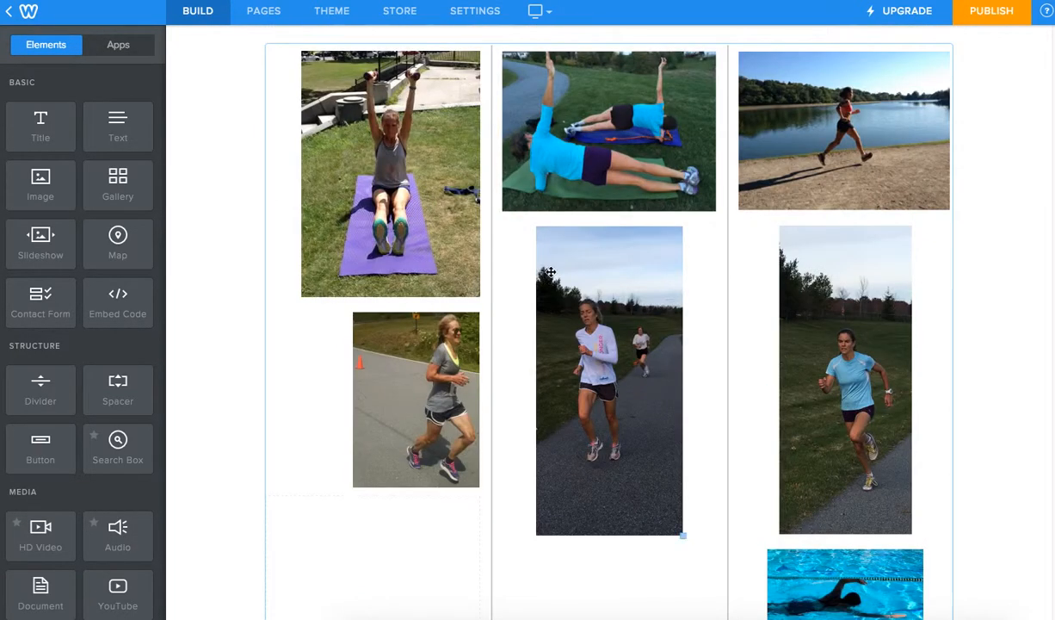
Step: Delete the spacer beneath the swimmer photo in the third column
scroll(550, 272, "down", 3)
mouse_move(950, 317)
left_click(950, 317)
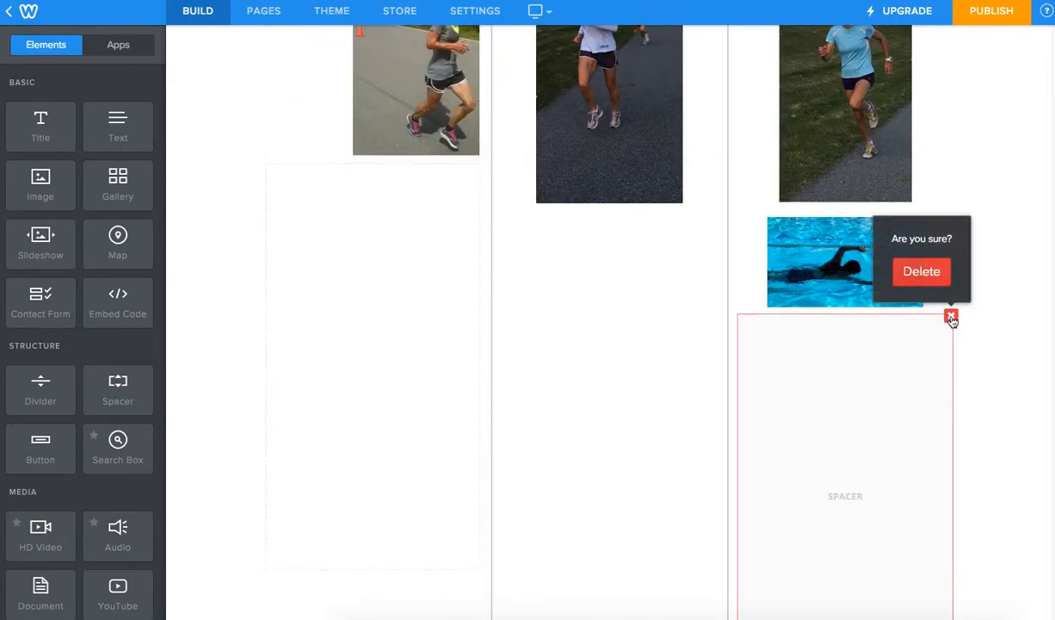
left_click(930, 278)
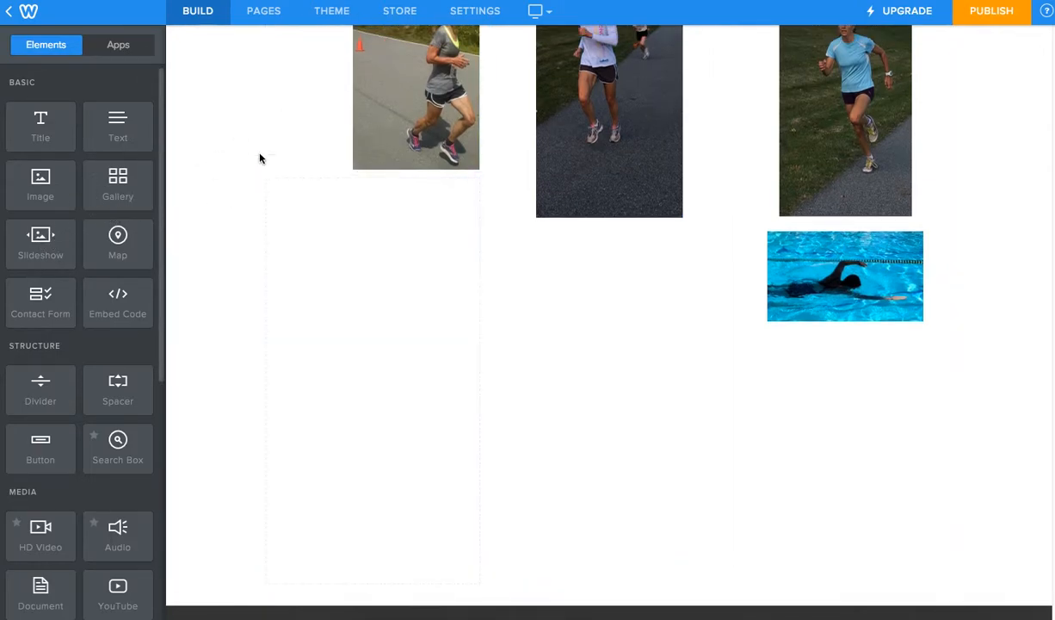
Step: Try the Lightbox option on the top photo in the first column, restoring its original setting
scroll(210, 169, "up", 3)
scroll(259, 166, "up", 3)
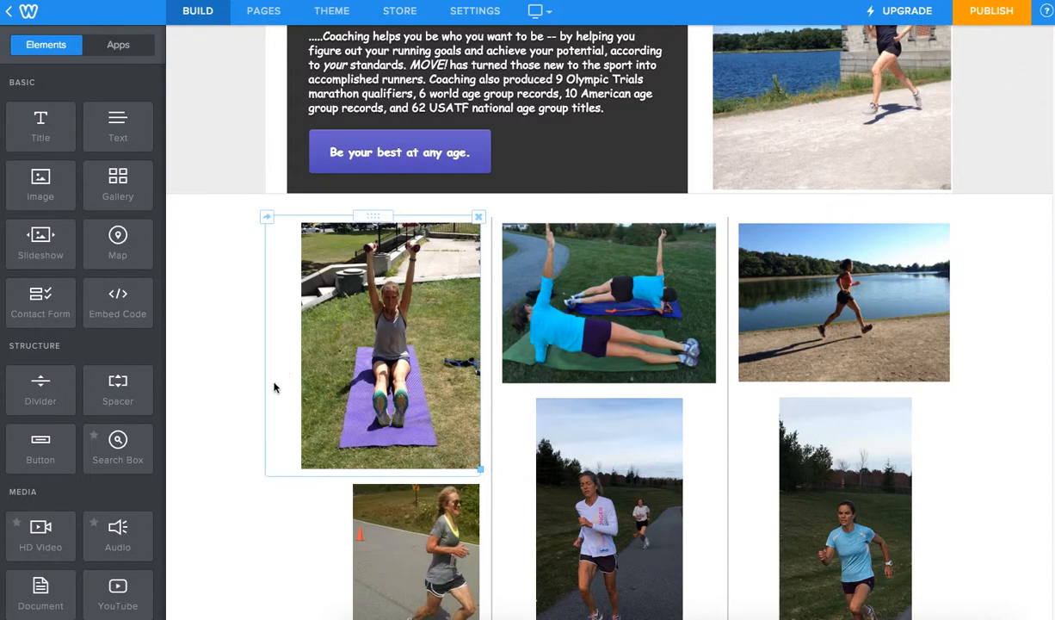
left_click(287, 223)
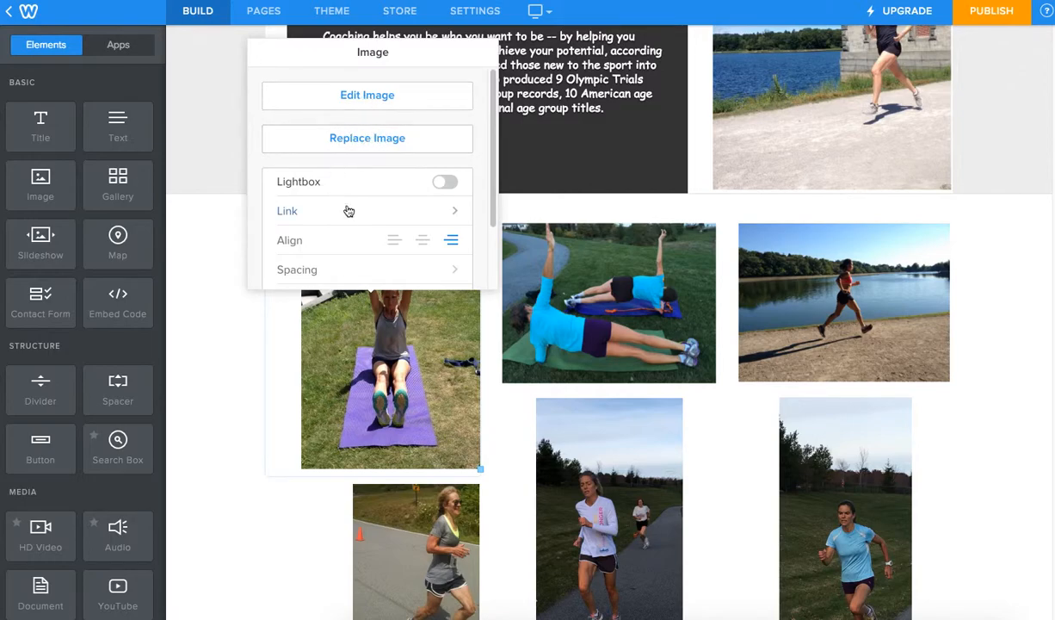
left_click(445, 186)
left_click(435, 181)
Step: Review the photo's link options for Website URL, Standard Page, Store Page, File and Email Address without saving
left_click(361, 212)
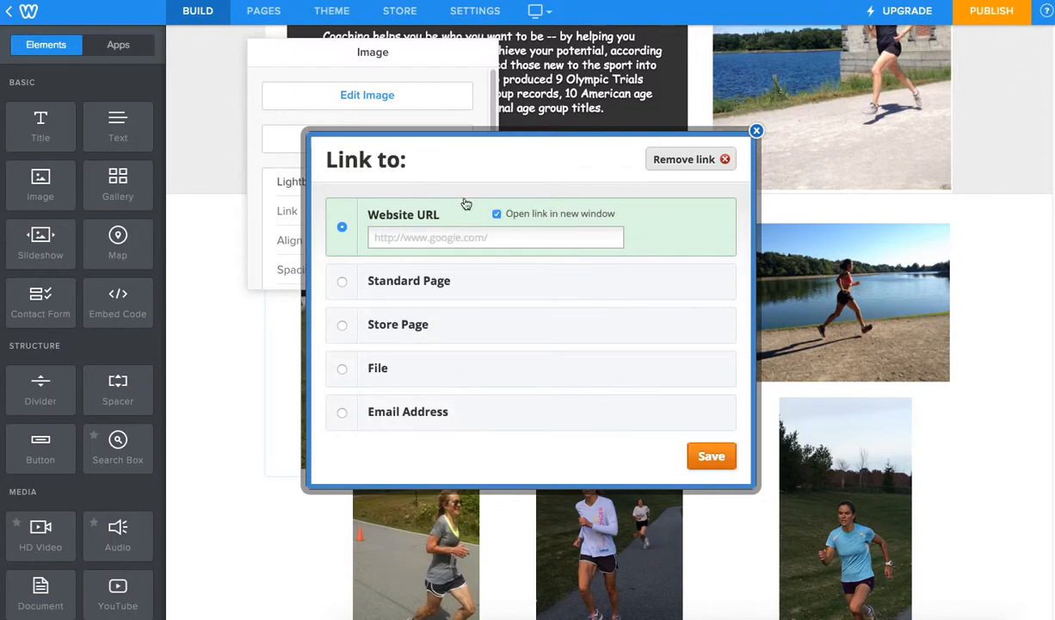
left_click(497, 215)
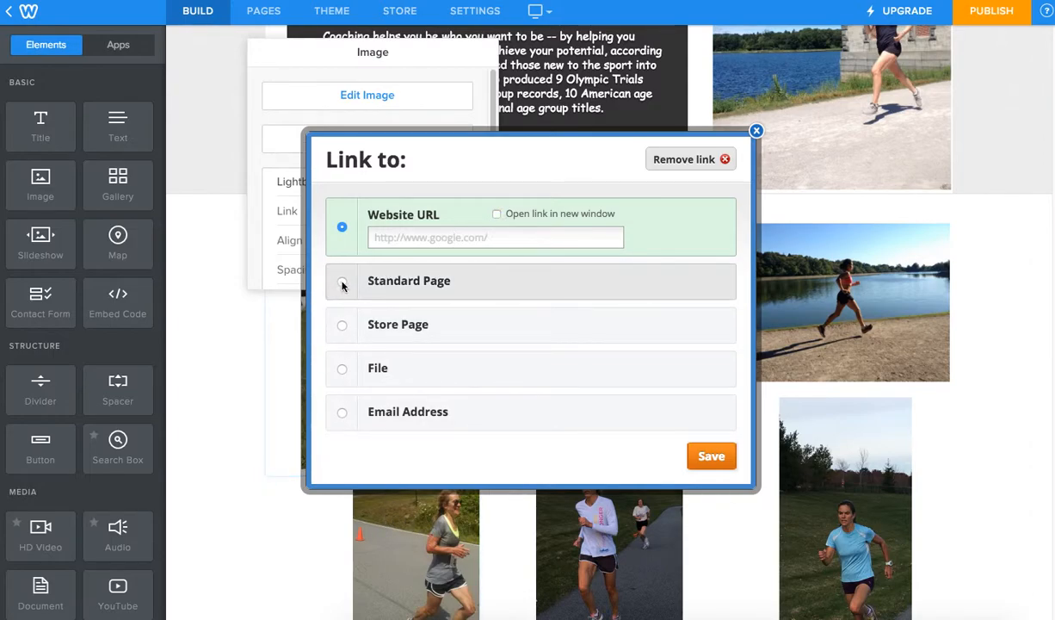
left_click(342, 285)
left_click(406, 279)
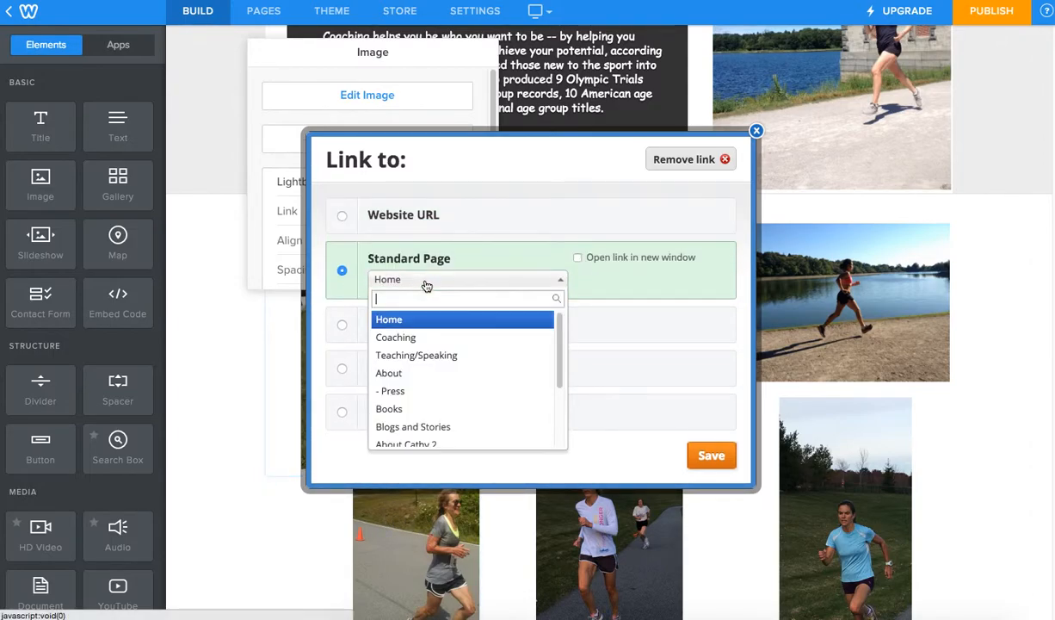
left_click(341, 322)
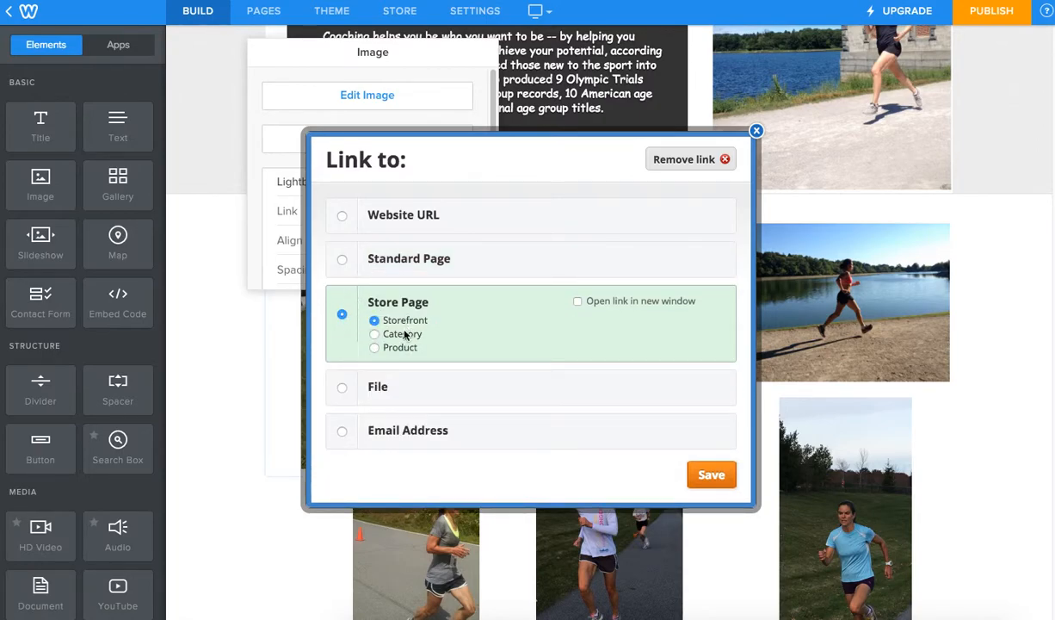
left_click(373, 347)
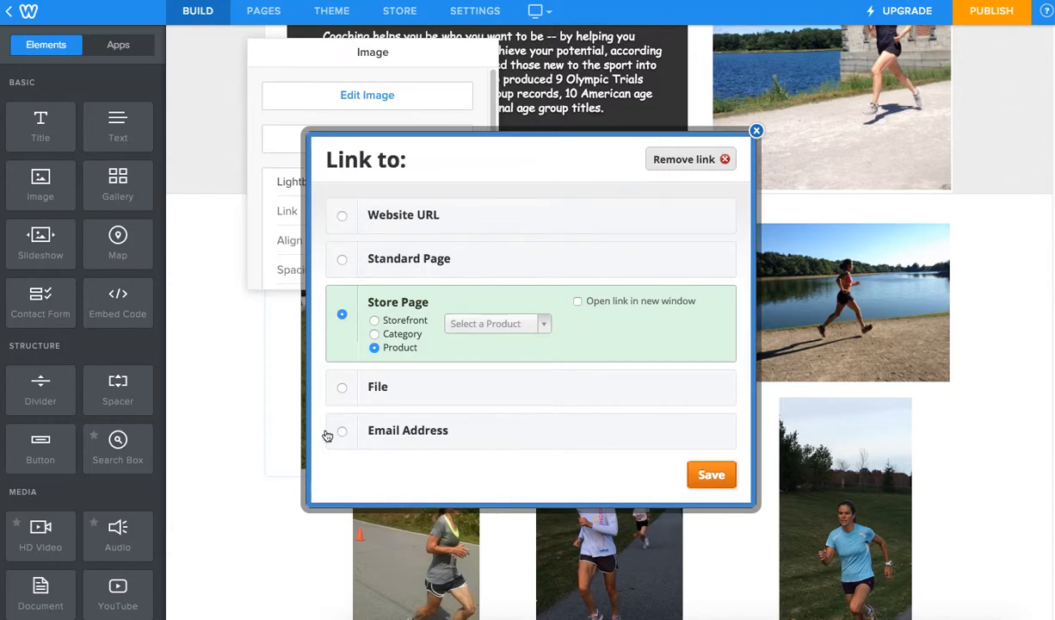
left_click(342, 389)
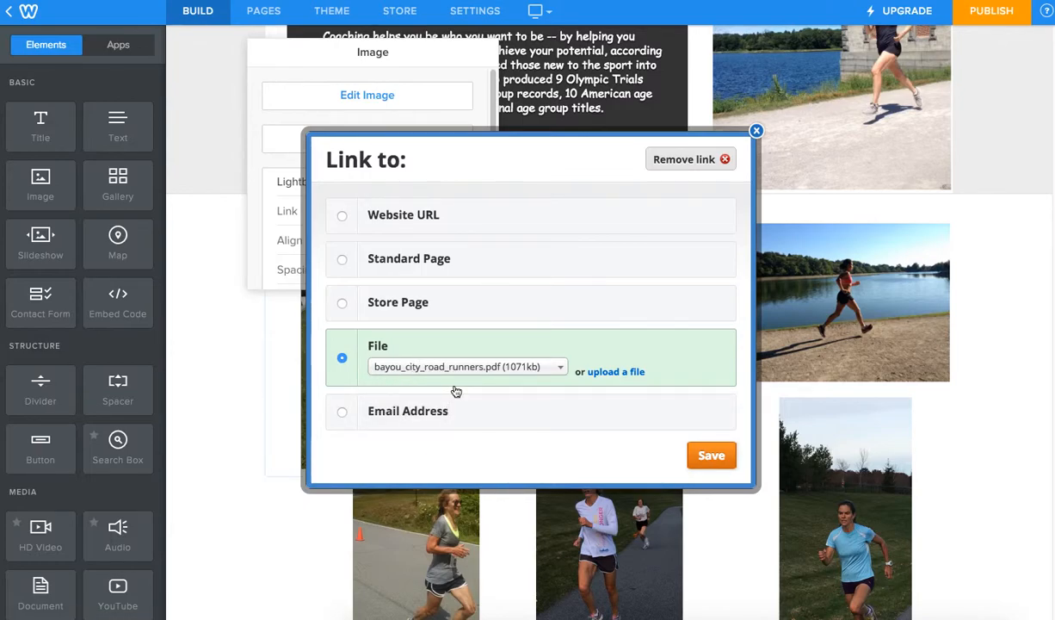
left_click(342, 407)
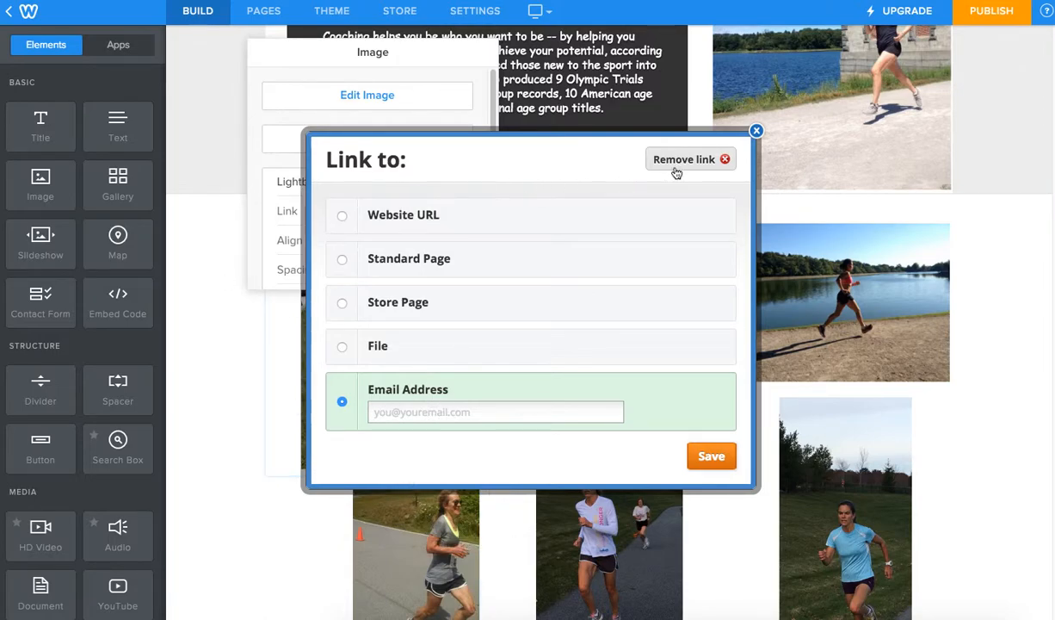
left_click(756, 130)
Step: Check the spacing margins and other settings of the top photo in the first column
scroll(366, 274, "down", 5)
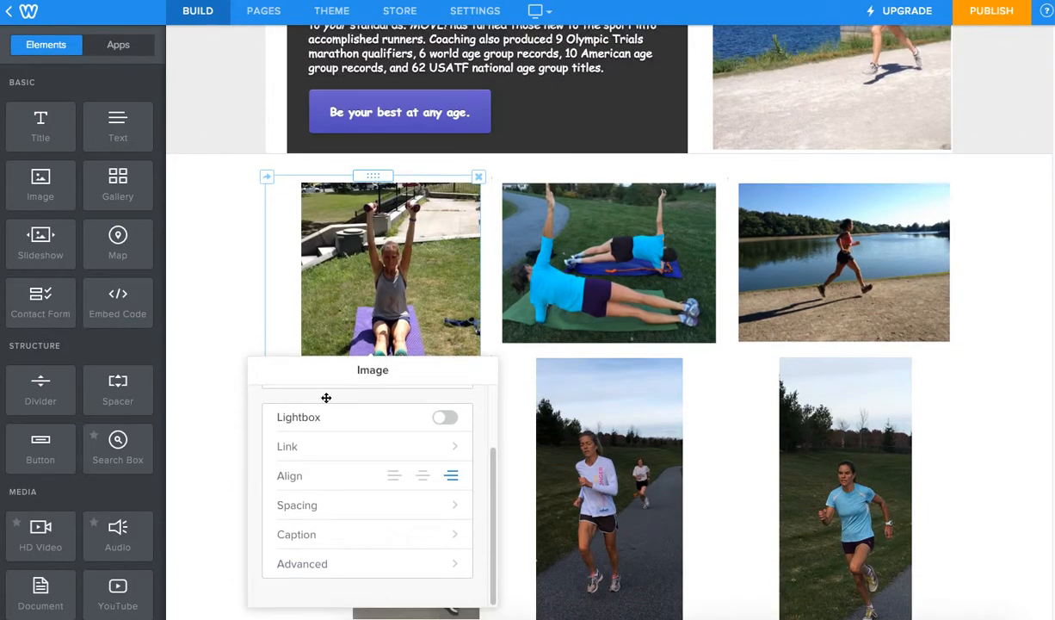
left_click(341, 499)
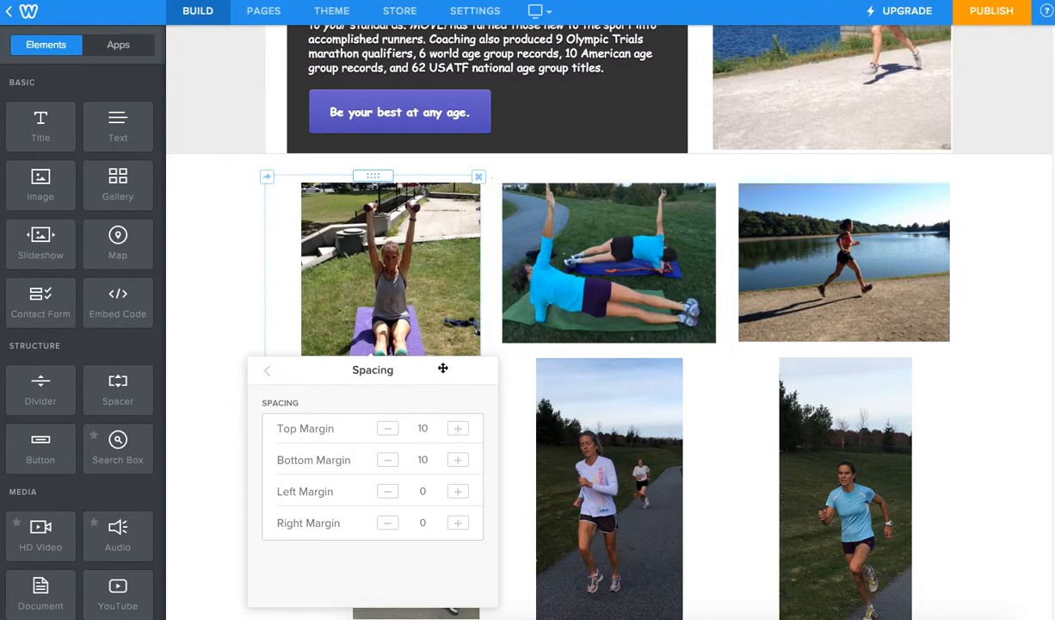
left_click(217, 260)
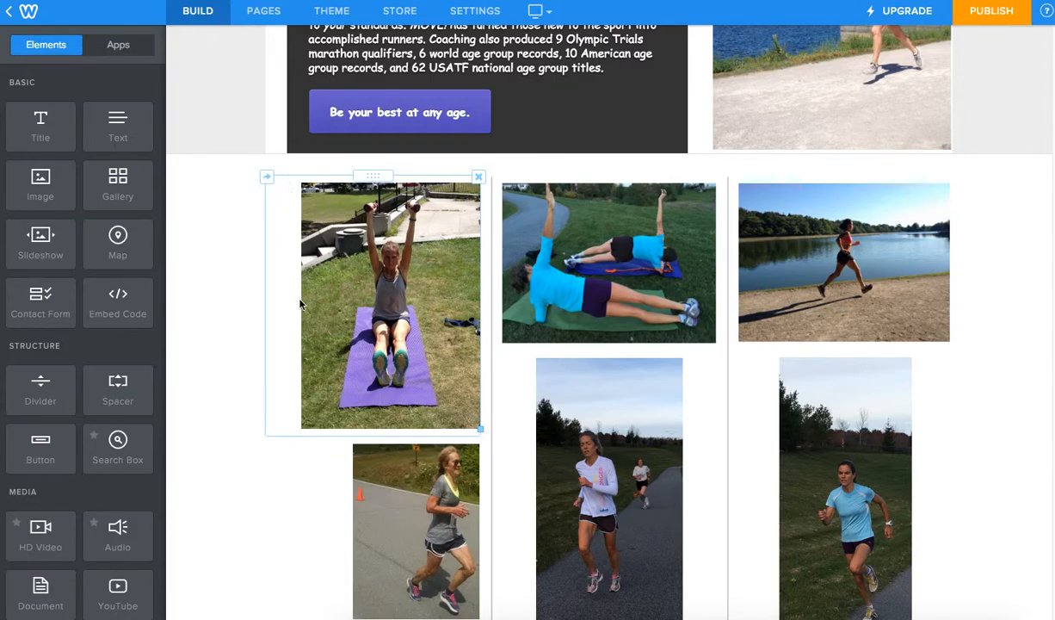
left_click(288, 187)
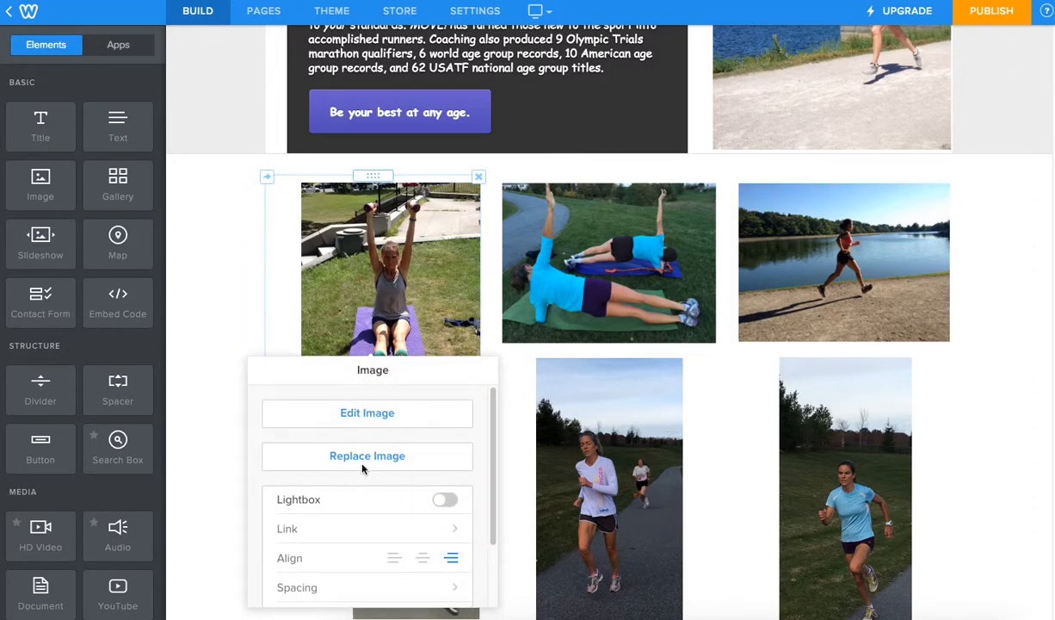
left_click(43, 147)
Step: Shift the divider between the first and second photo columns slightly to the right to widen the first column
scroll(477, 270, "down", 1)
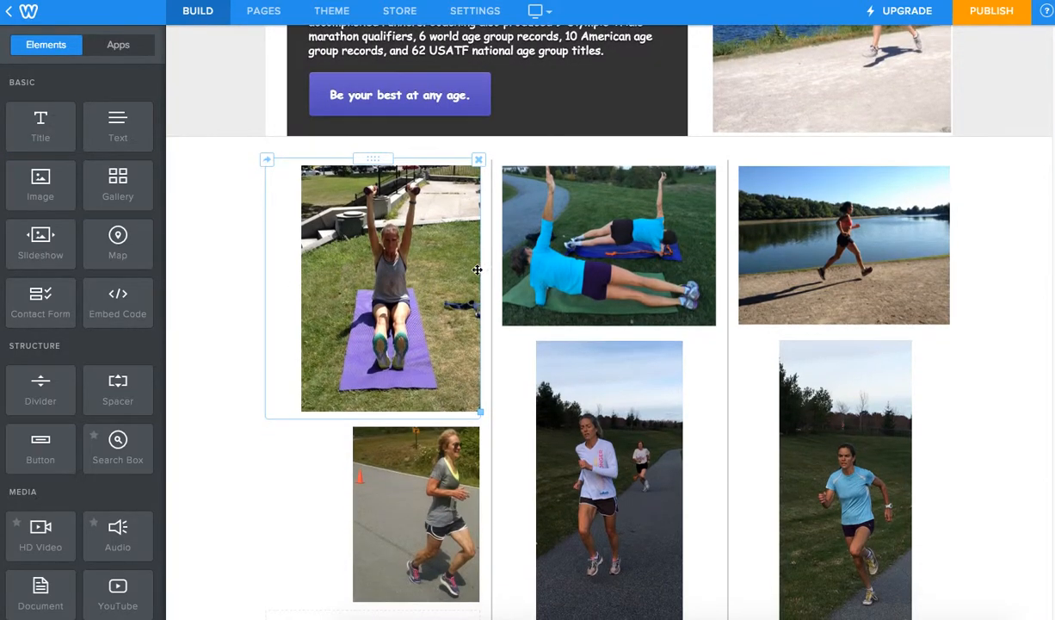
scroll(258, 275, "down", 1)
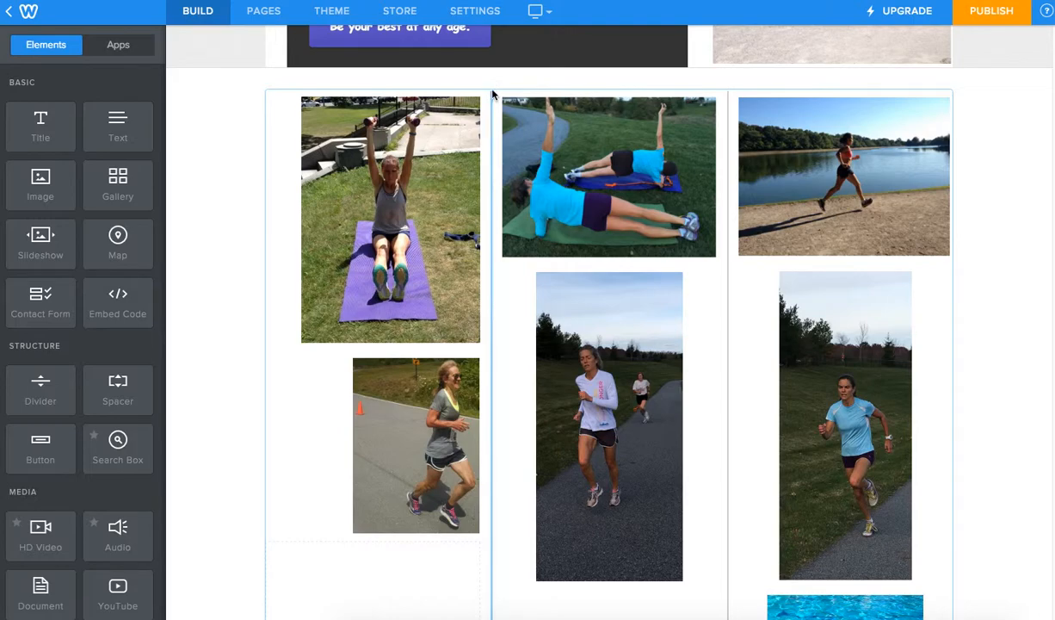
left_click_drag(493, 107, 495, 111)
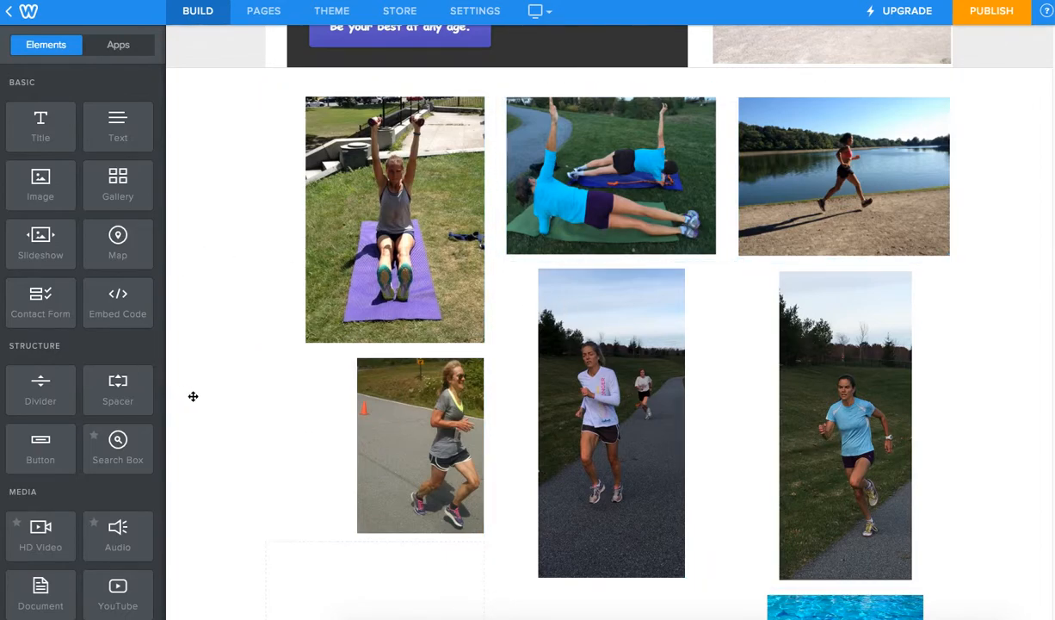
Step: Add a Gallery element across the full width below the three photo columns
scroll(191, 310, "down", 4)
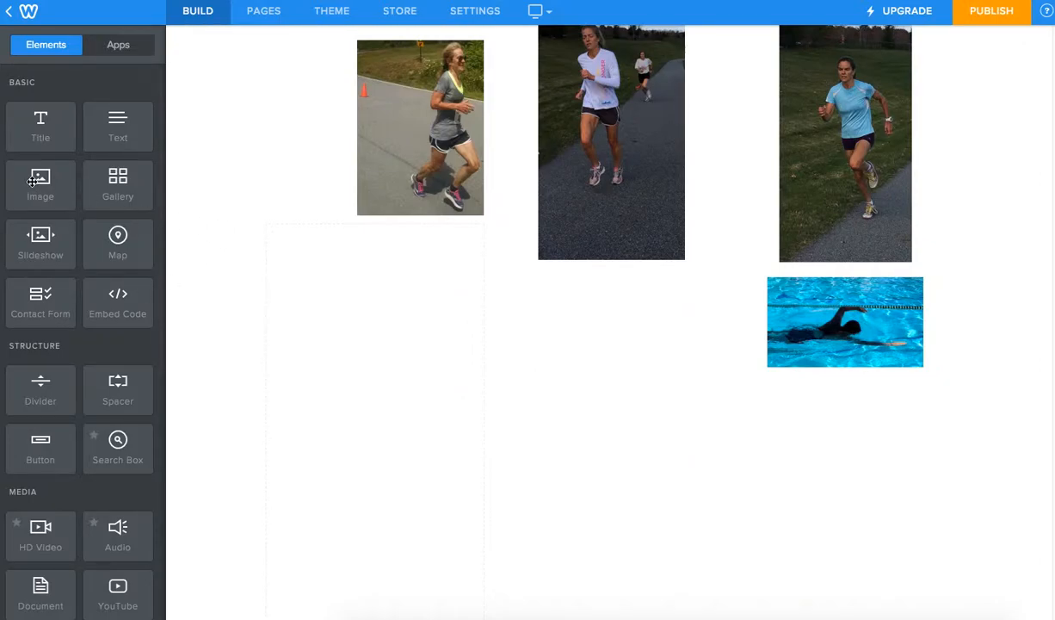
scroll(336, 284, "down", 1)
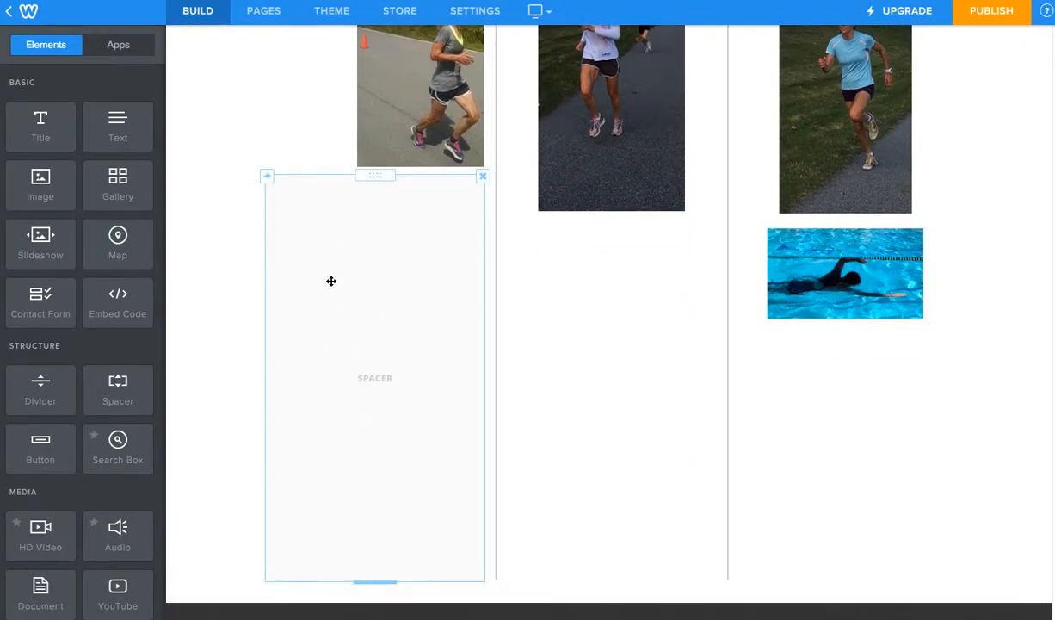
scroll(332, 280, "down", 2)
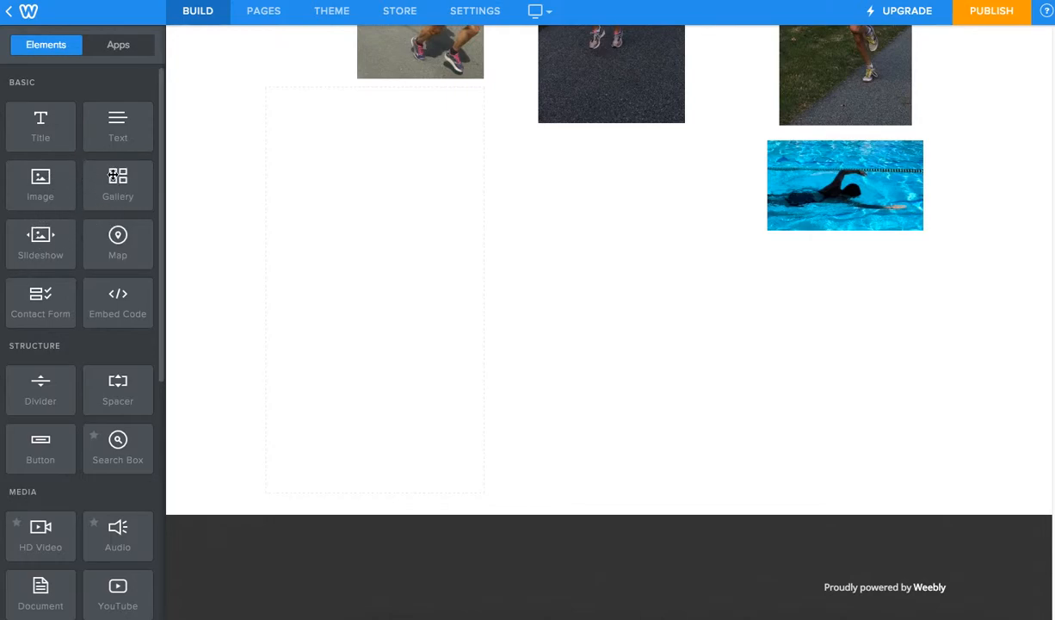
left_click_drag(109, 177, 684, 490)
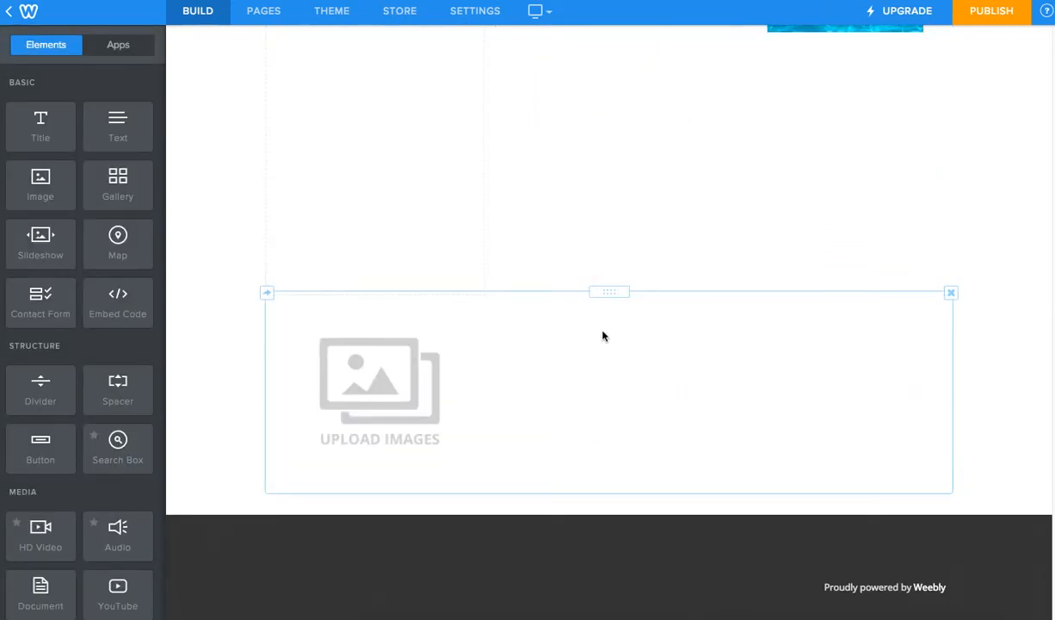
scroll(591, 127, "up", 5)
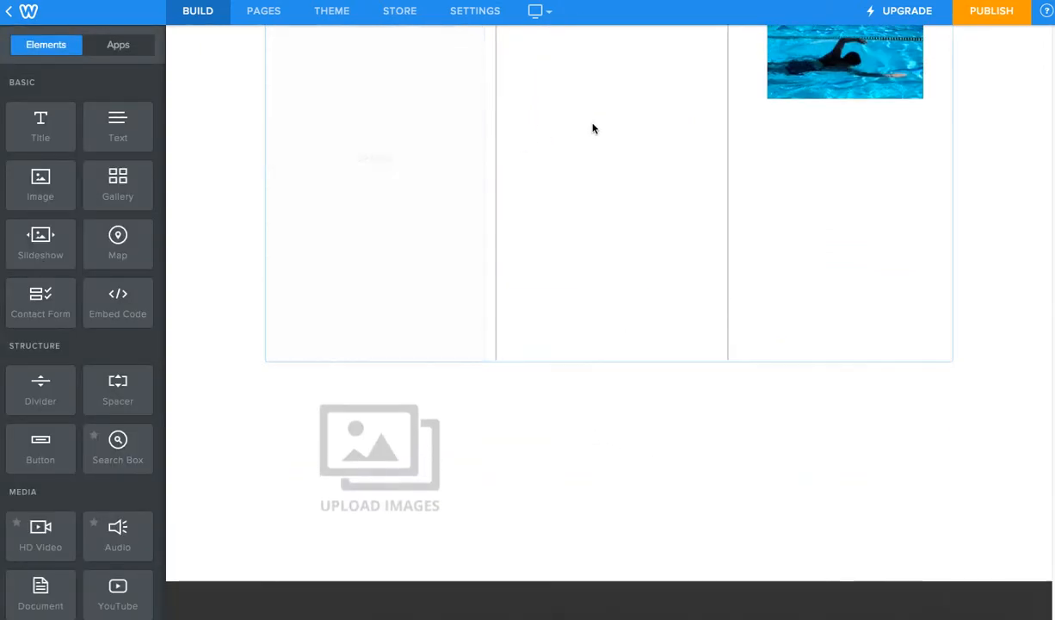
scroll(533, 378, "down", 5)
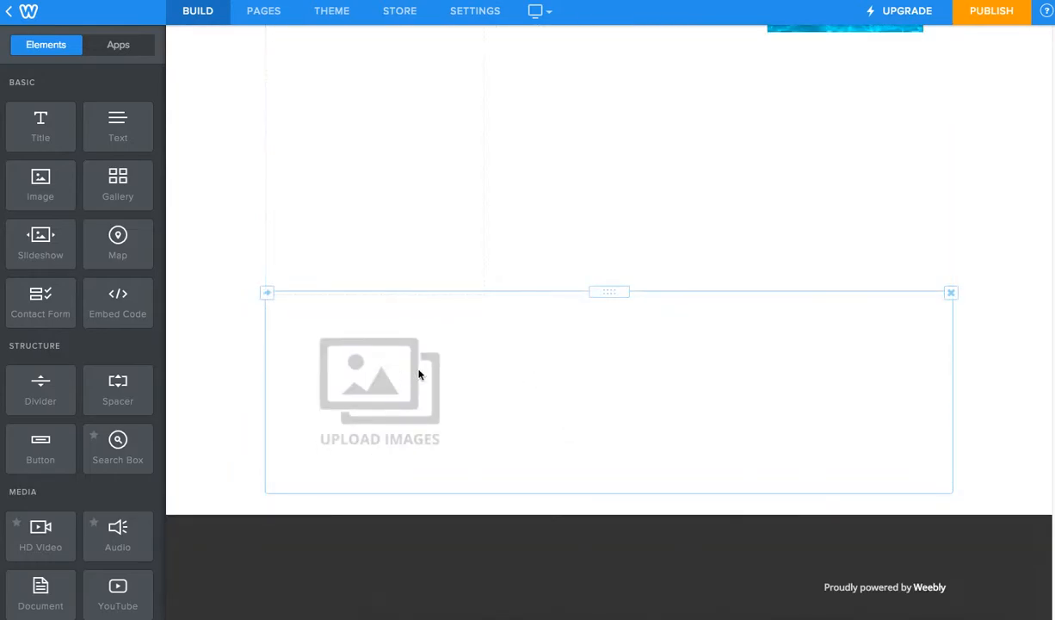
Step: Examine the new gallery's column count and caption options, keeping it at 3 columns
left_click(890, 317)
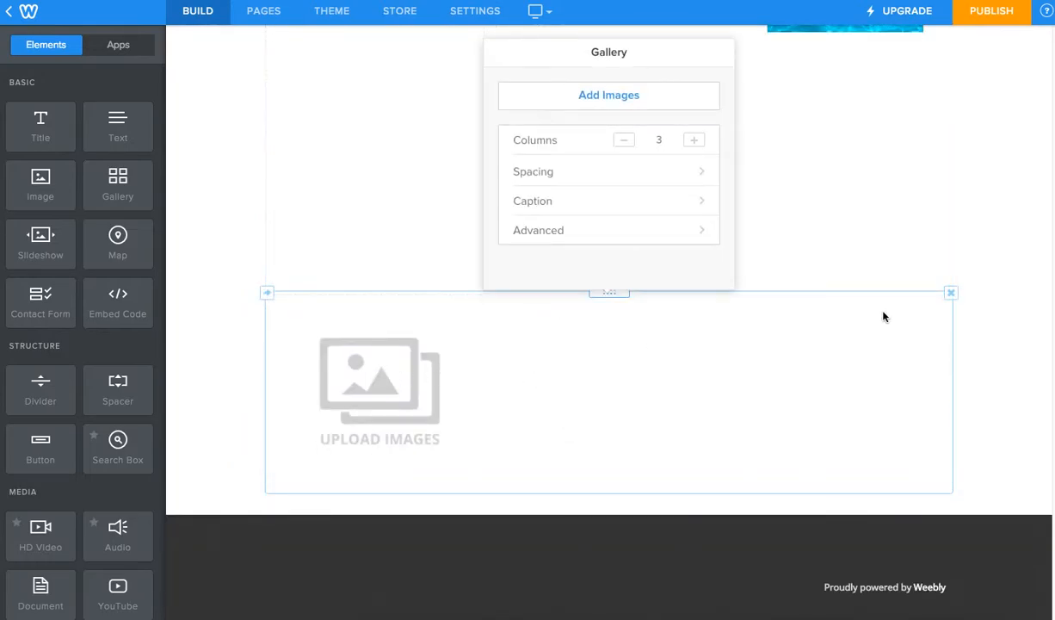
left_click(617, 141)
left_click(693, 140)
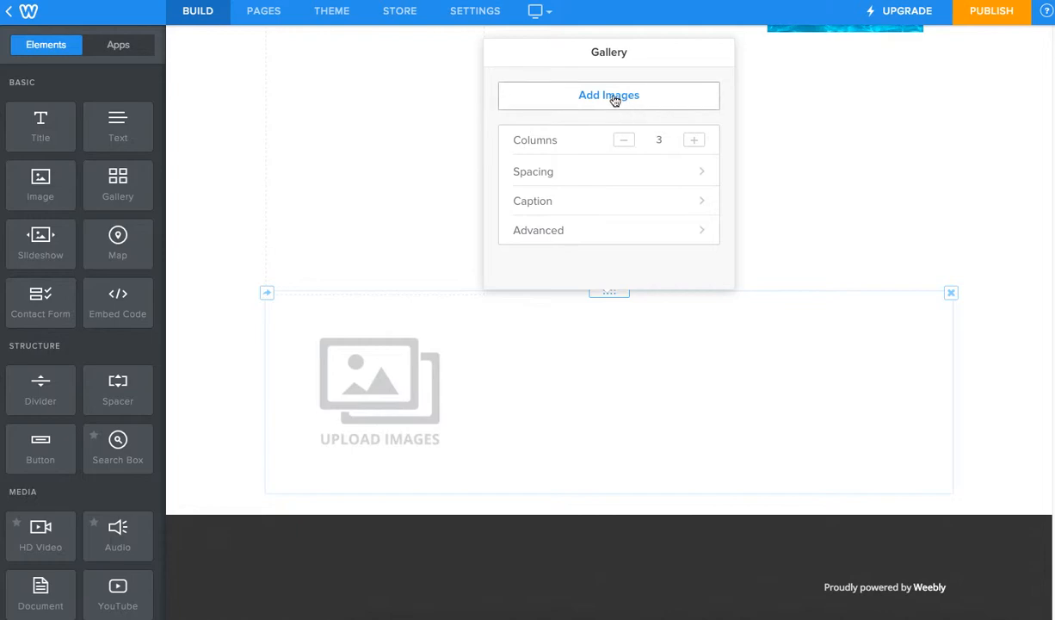
left_click(656, 202)
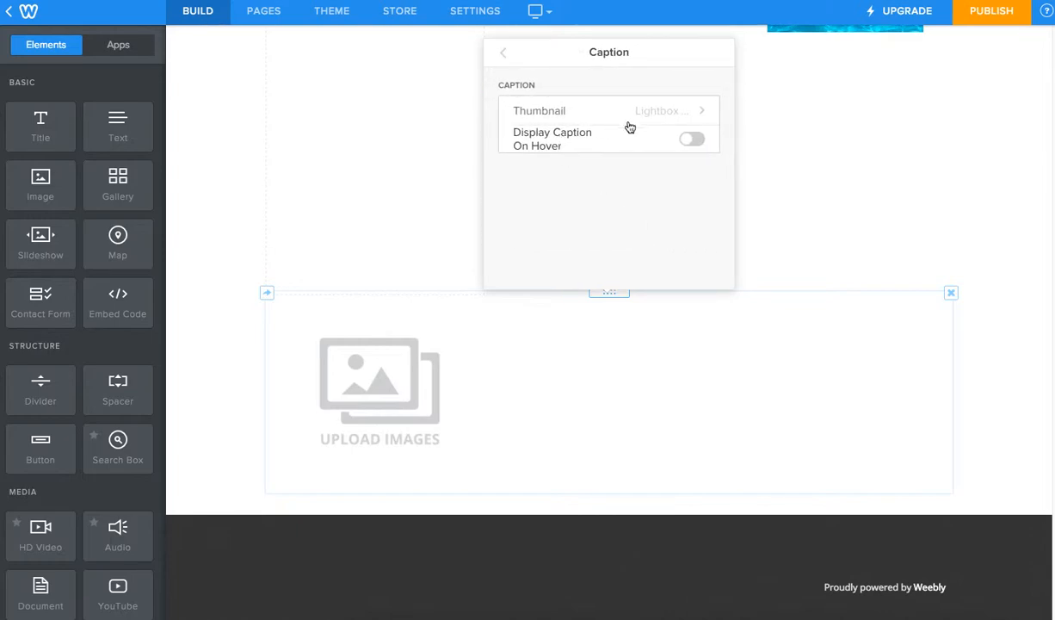
left_click(505, 55)
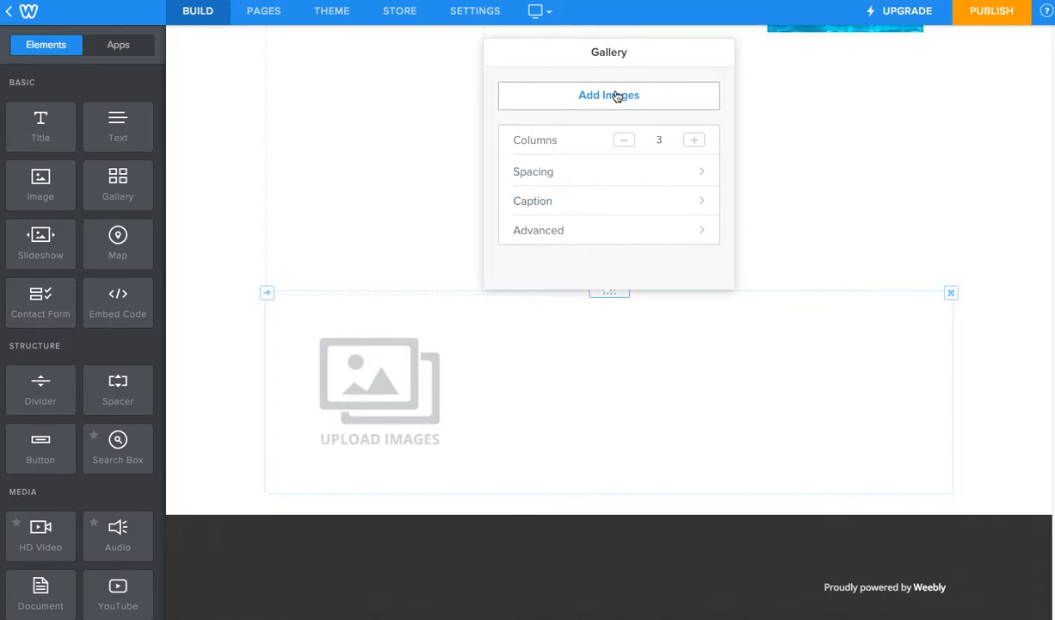
Step: Upload lux home.jpg, lux home 2.jpg and beach_paradise.jpg from the Desktop into the new gallery
left_click(616, 98)
left_click(568, 392)
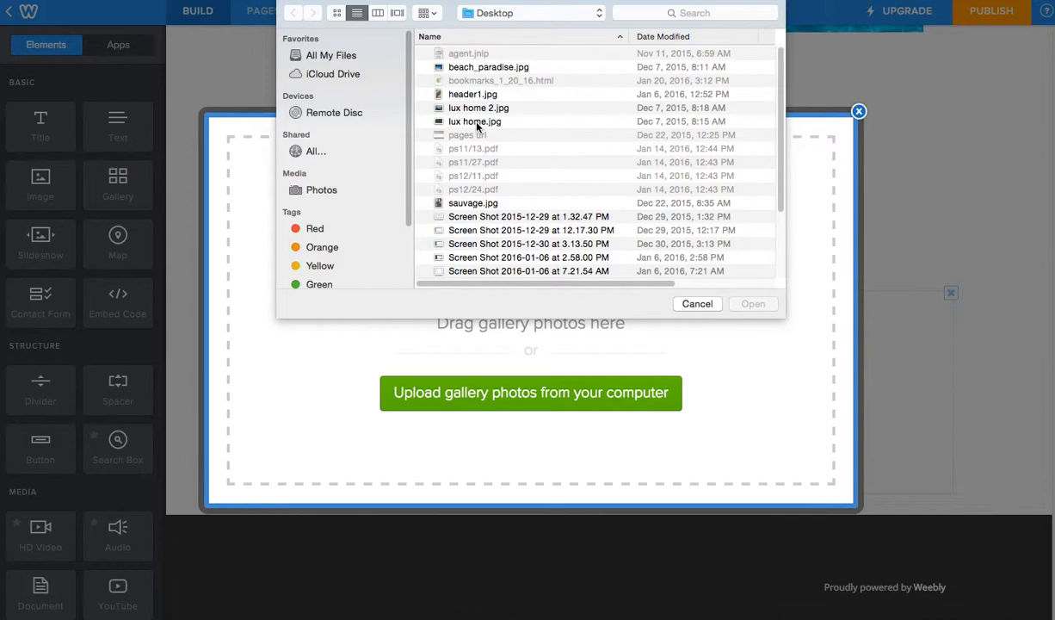
left_click(477, 121)
left_click(478, 108, "super")
left_click(480, 68, "super")
left_click(759, 308)
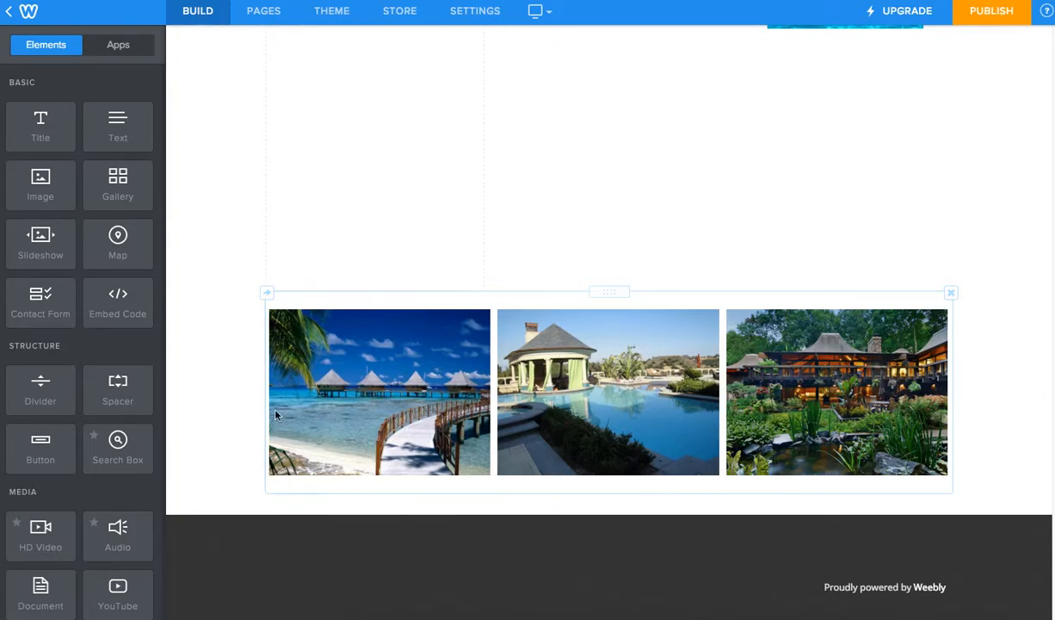
Step: Look over the filled gallery and its placement below the three photo columns
scroll(429, 327, "up", 6)
scroll(456, 315, "down", 7)
scroll(455, 318, "up", 5)
scroll(497, 255, "down", 3)
scroll(500, 397, "down", 2)
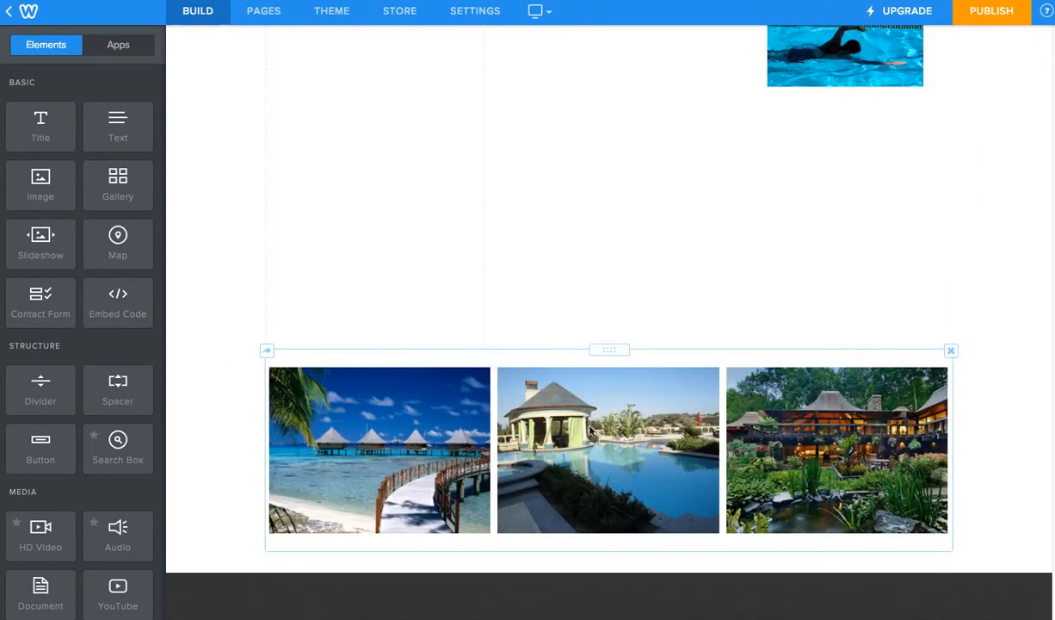
scroll(803, 154, "up", 1)
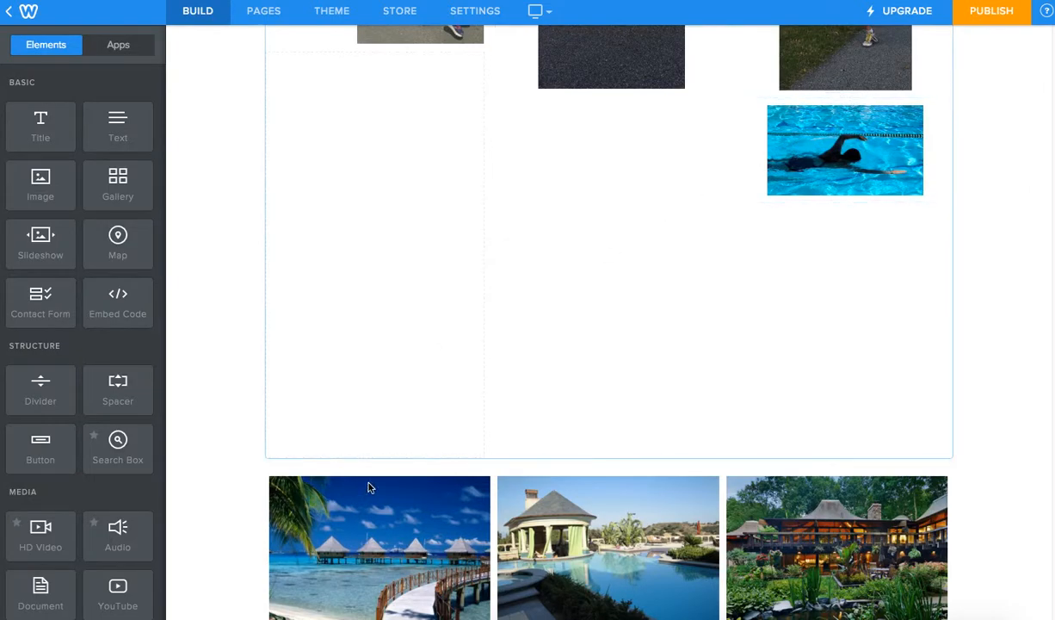
scroll(516, 456, "down", 2)
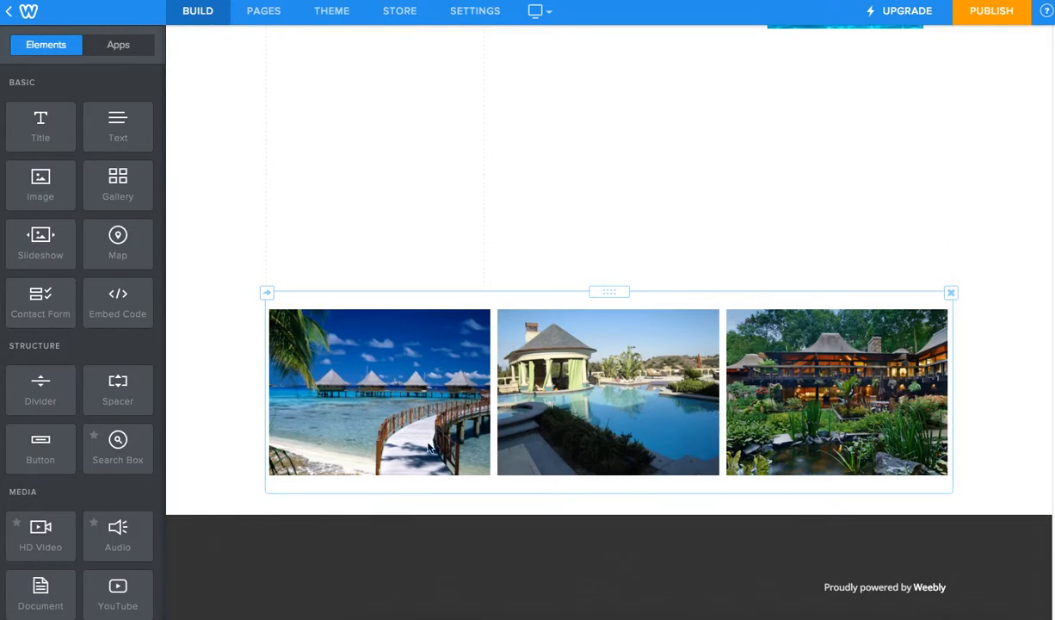
Step: Caption the gallery's middle photo "Want to live here or own them!" and reselect that photo
left_click(602, 406)
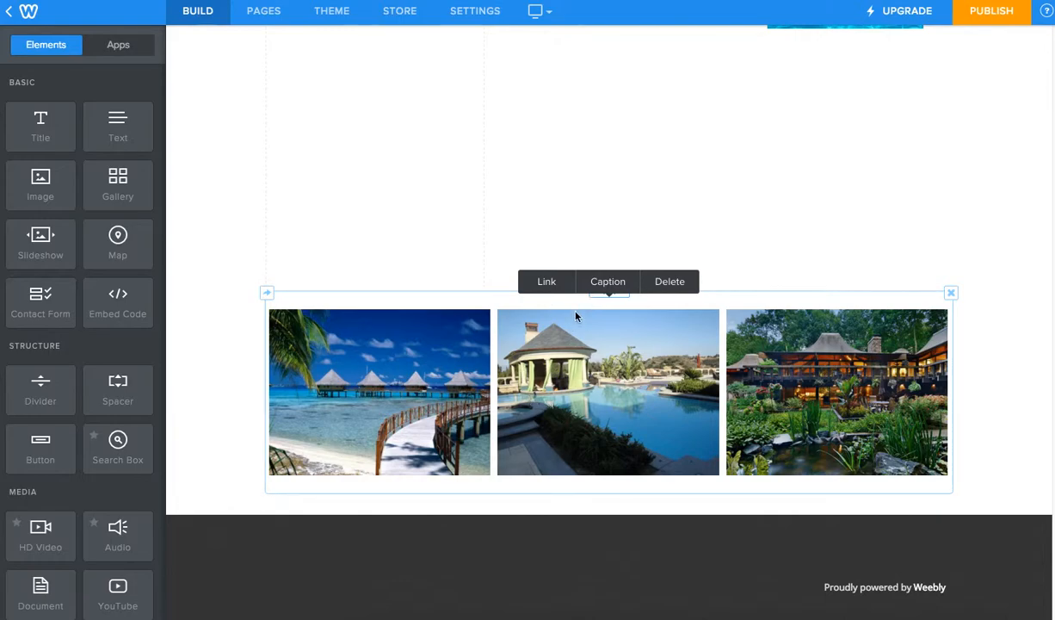
left_click(606, 282)
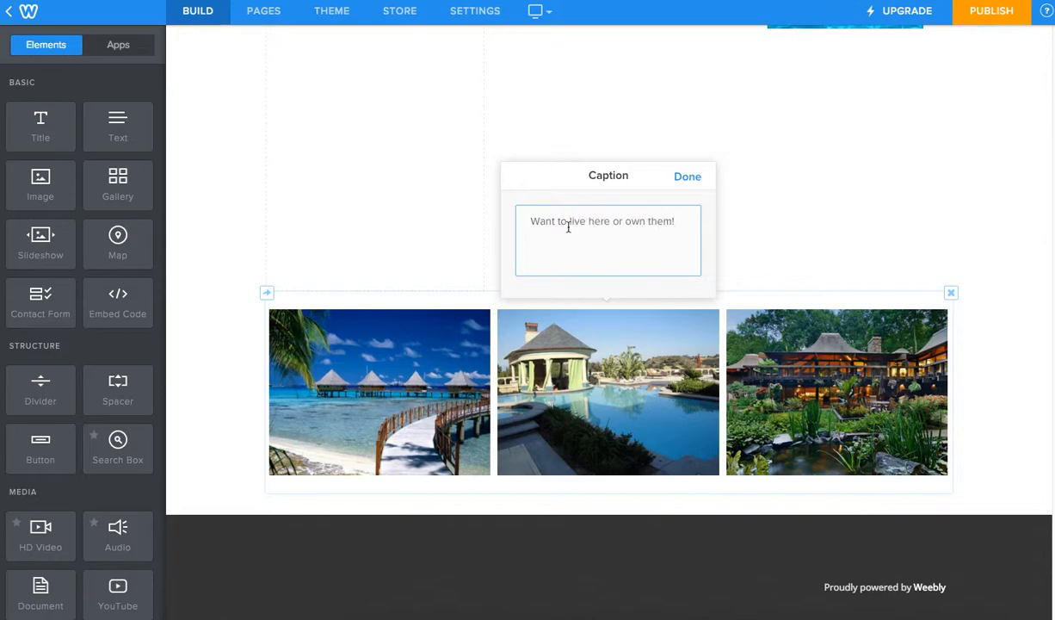
left_click(689, 178)
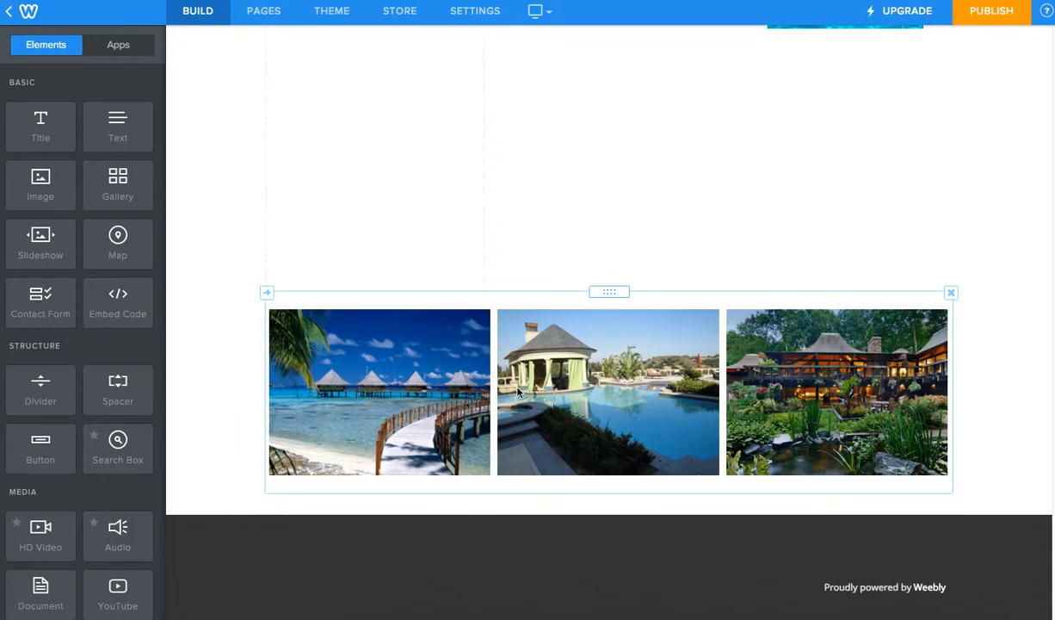
left_click(575, 388)
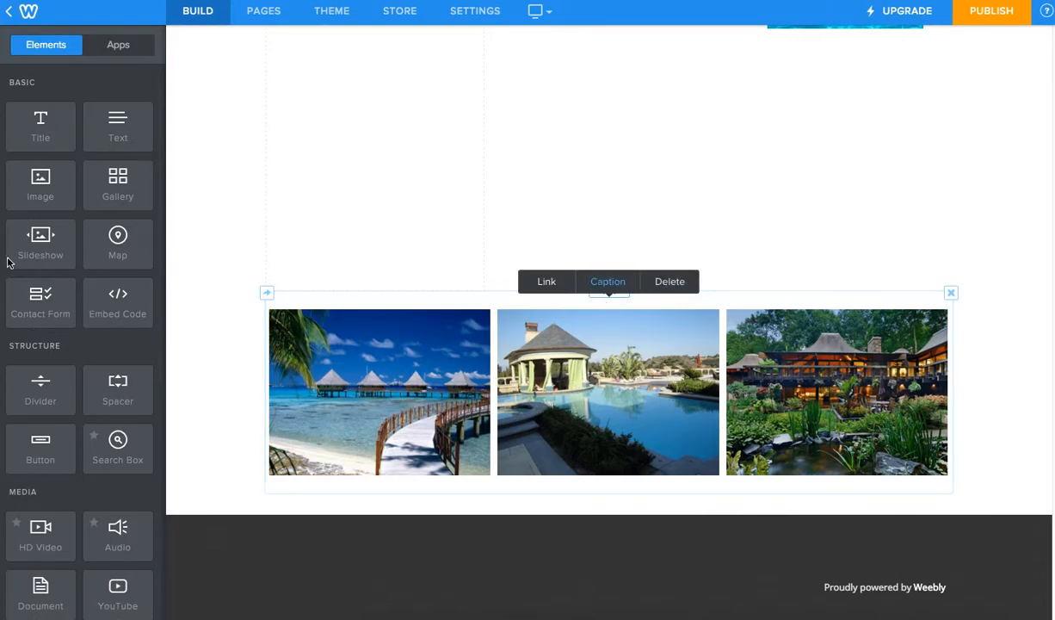
Step: Add a Slideshow element below the gallery using the Thumbnails on Bottom style
left_click_drag(42, 234, 542, 480)
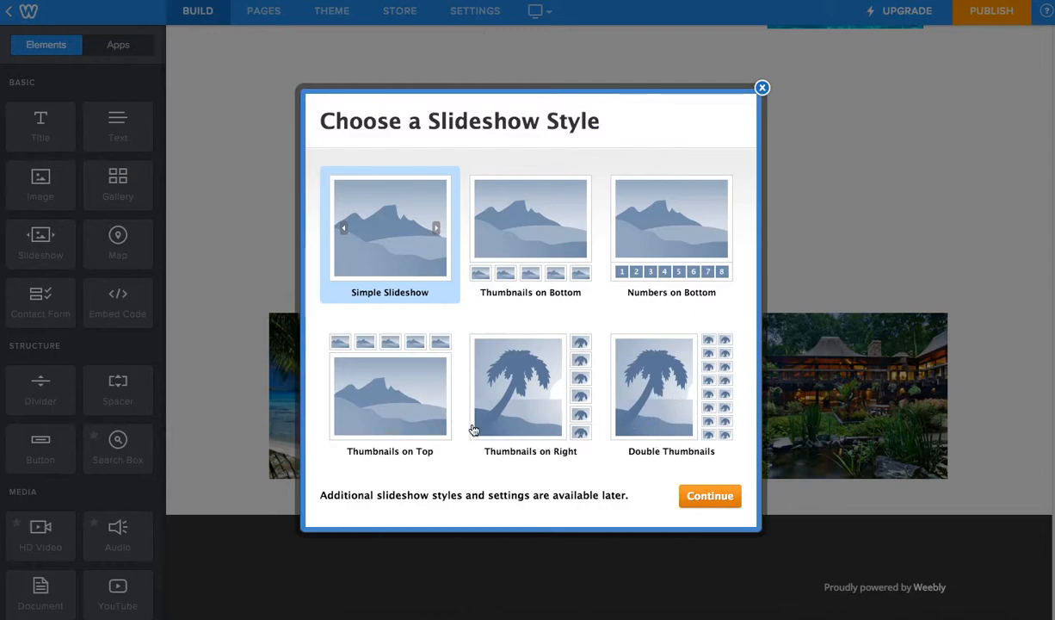
left_click(513, 218)
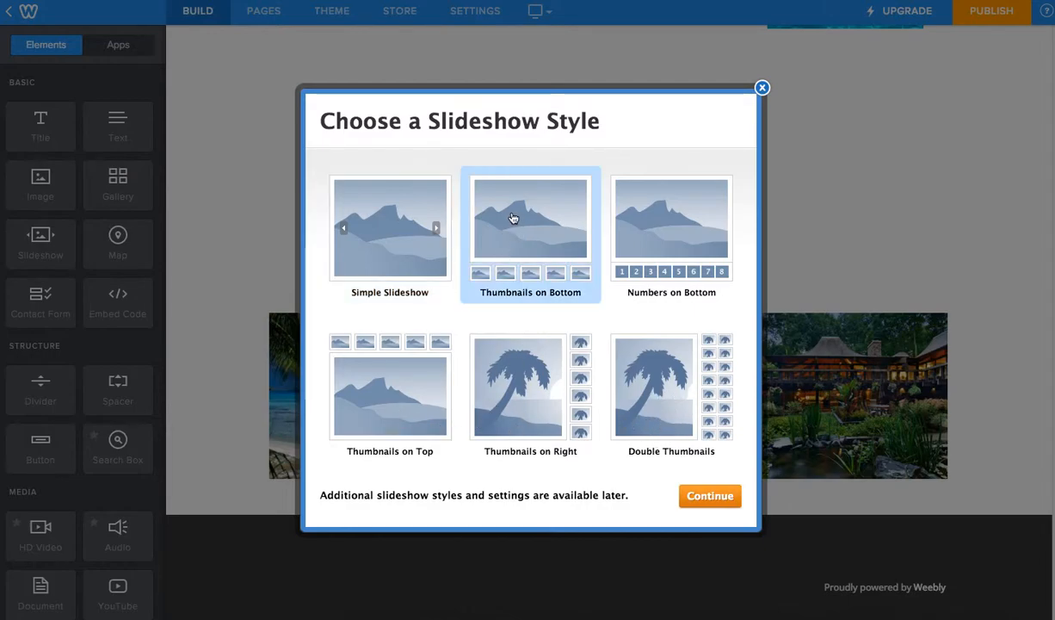
left_click(702, 499)
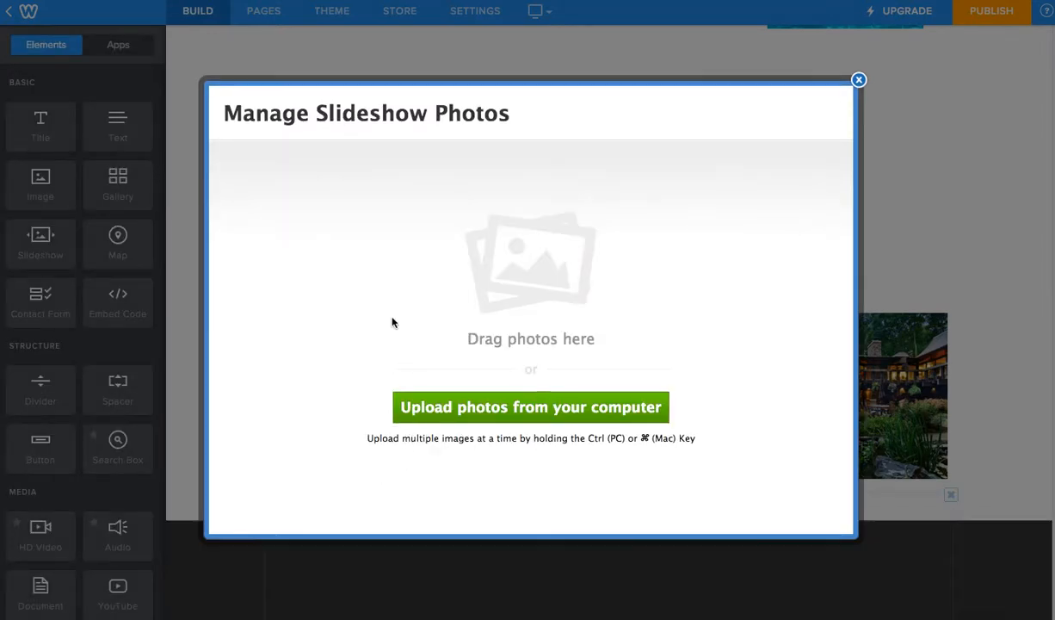
Step: Upload sauvage.jpg, lux home.jpg, lux home 2.jpg and beach_paradise.jpg from the Desktop into the slideshow
left_click(509, 414)
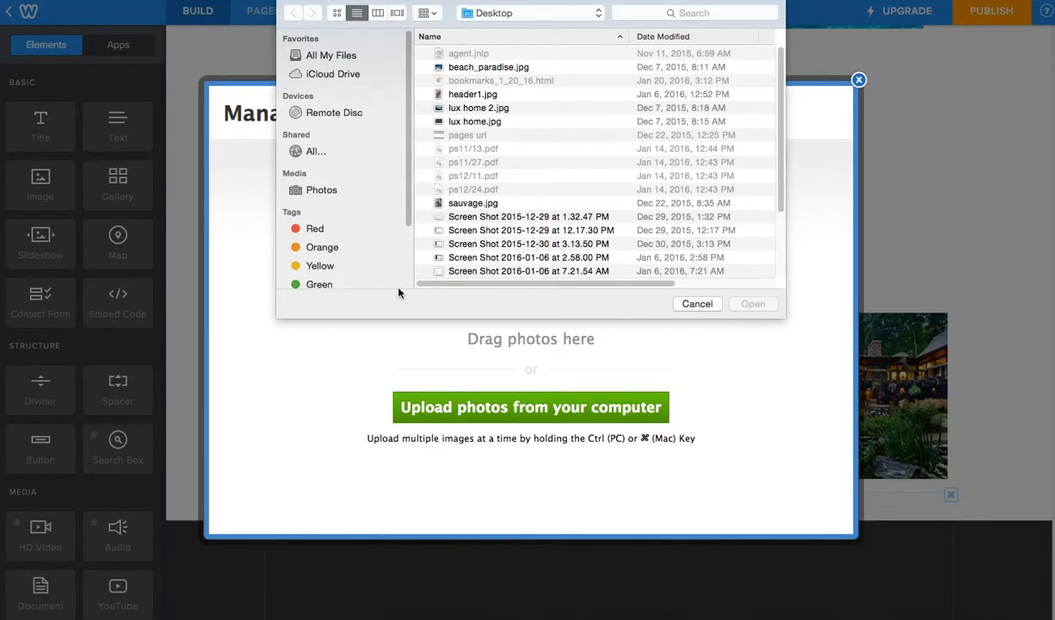
left_click(462, 204)
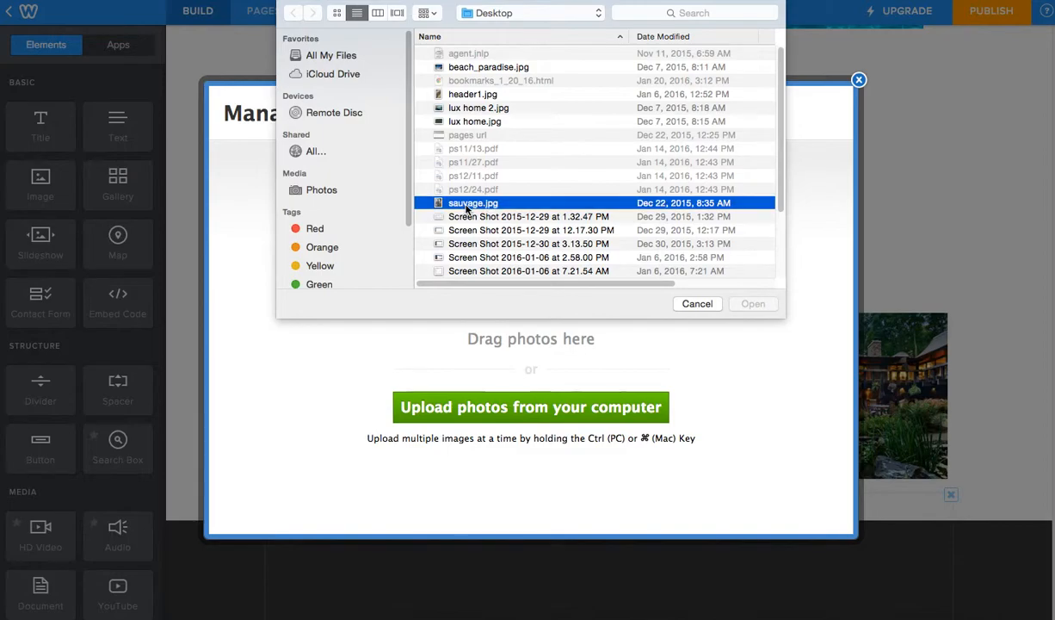
left_click(459, 121, "super")
left_click(459, 108, "super")
left_click(482, 67, "super")
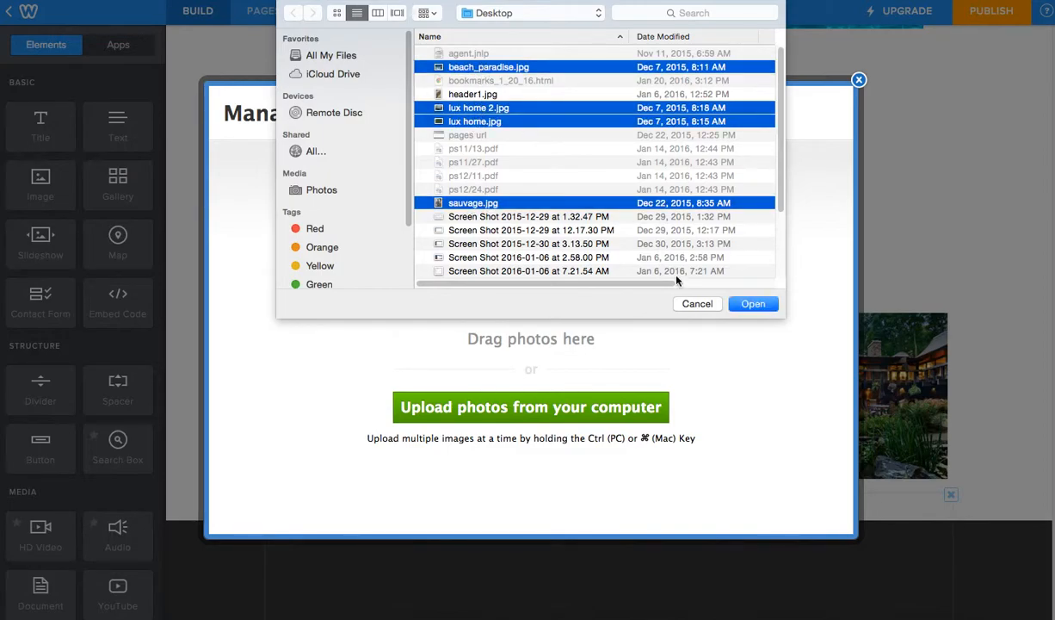
left_click(753, 303)
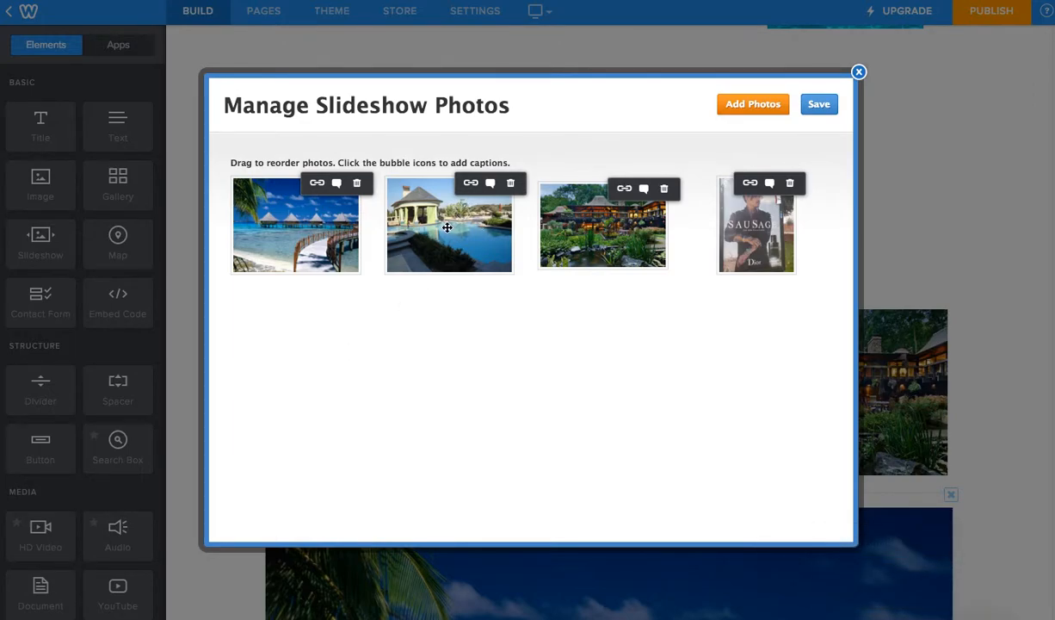
Step: Reorder the slideshow photos to pool pavilion, garden house, beach and Sauvage ad, and check the first photo's link options
left_click_drag(459, 223, 482, 258)
left_click_drag(557, 231, 398, 228)
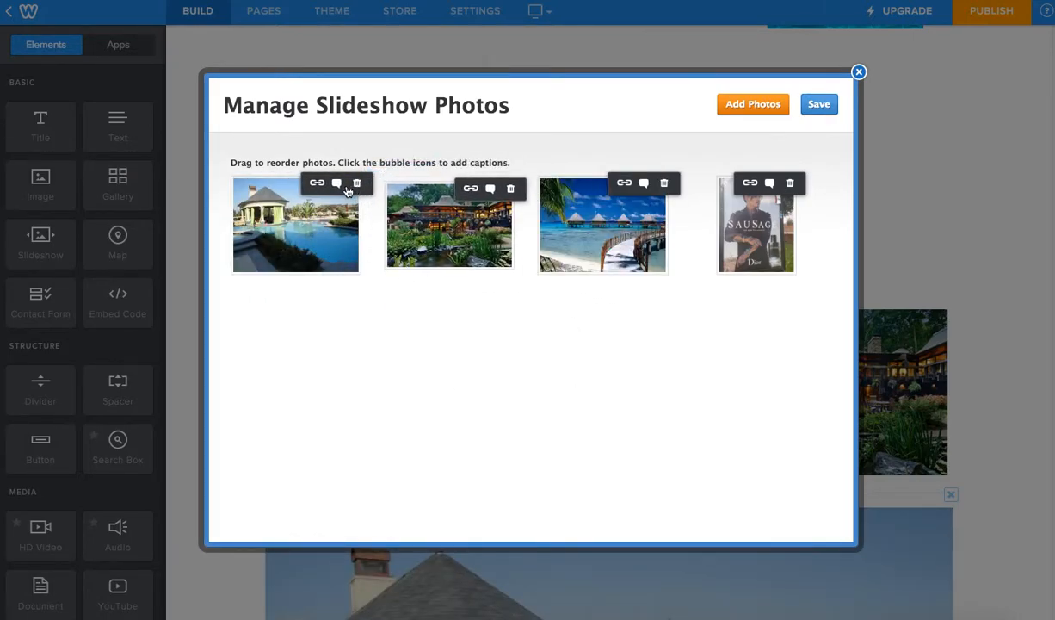
left_click(317, 183)
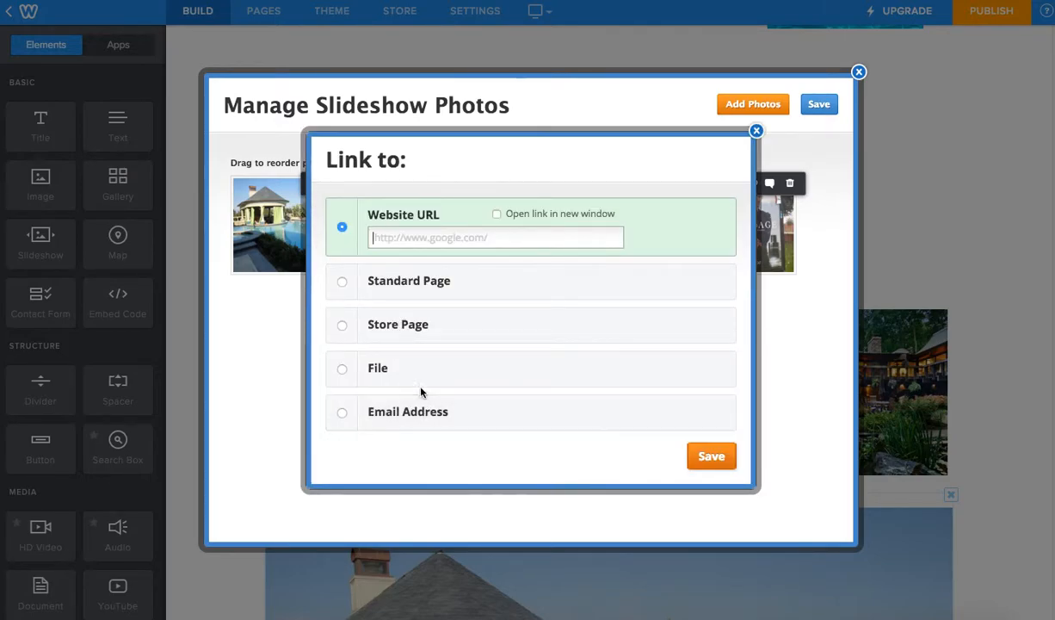
left_click(755, 130)
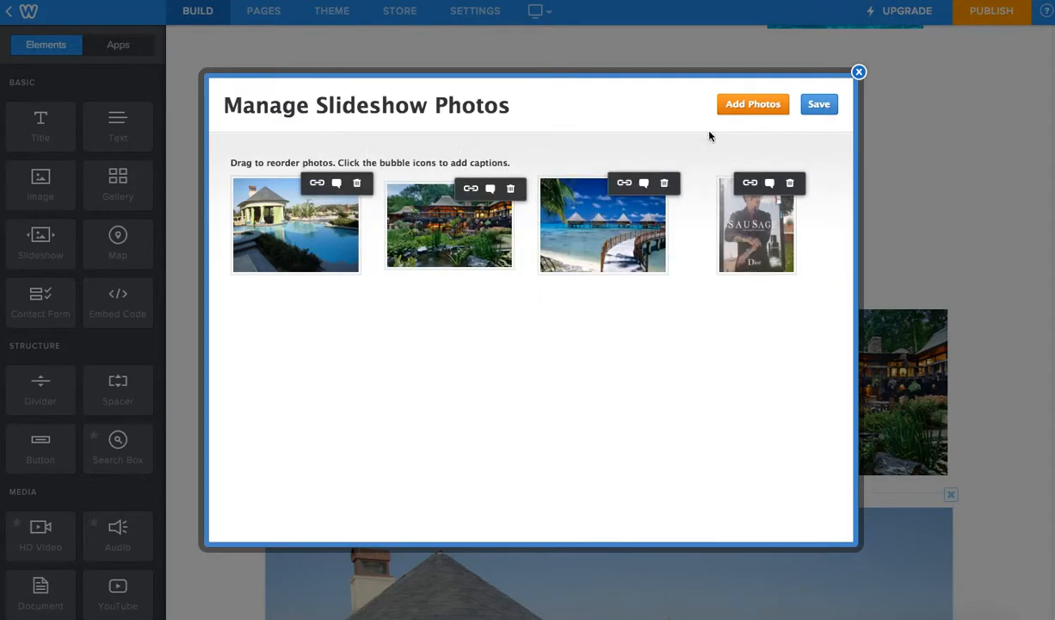
Step: Caption the pool photo "Want this for my backyard.", add captions beginning "Want this" and "My" to the house and beach photos, and save the slideshow
left_click(337, 182)
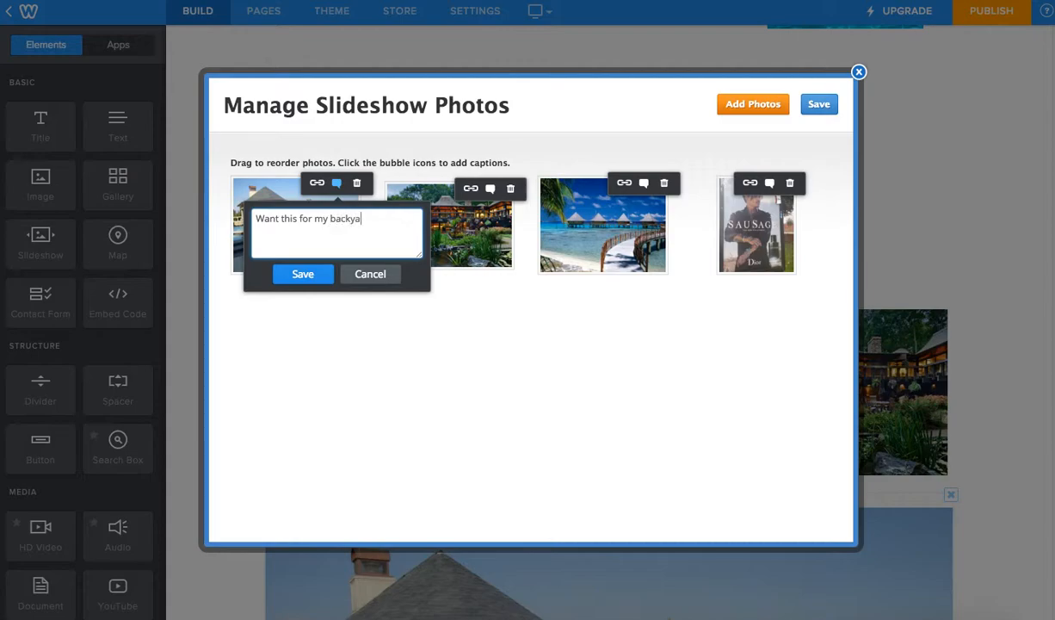
left_click(305, 273)
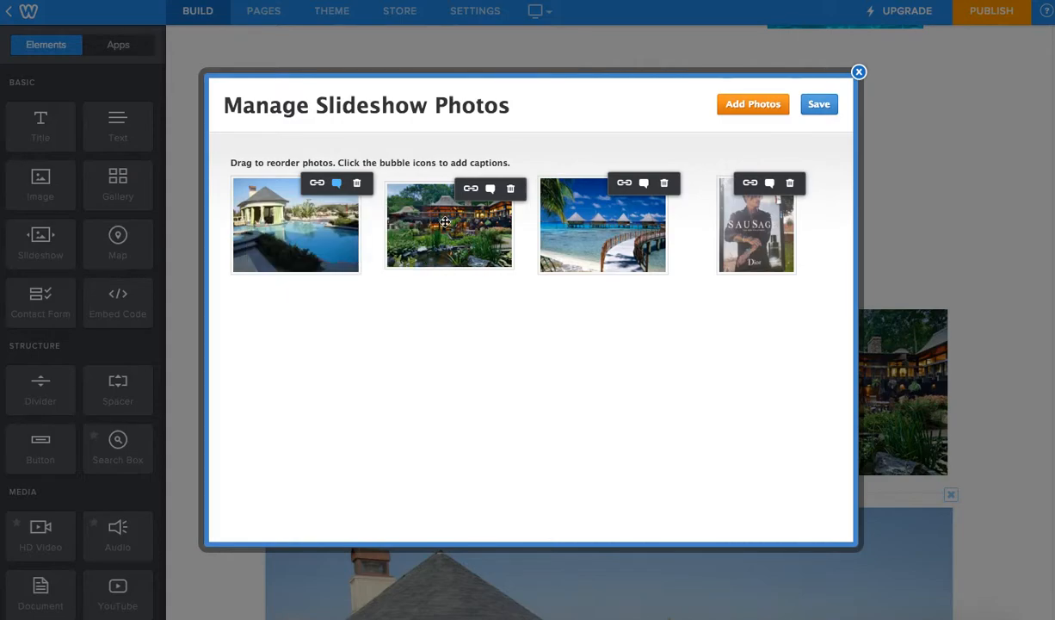
left_click(489, 188)
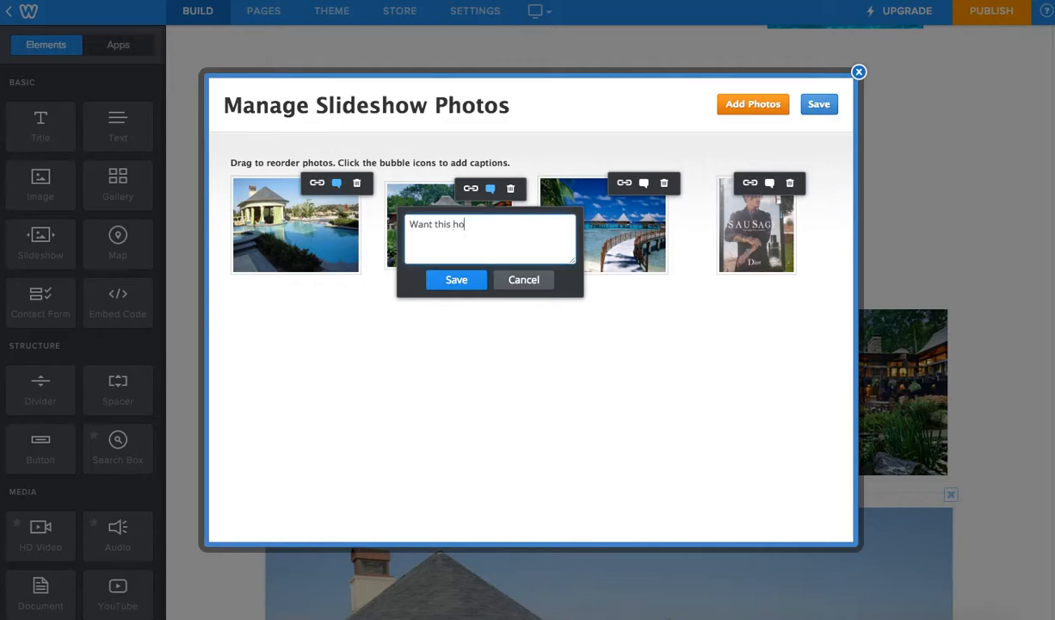
left_click(456, 279)
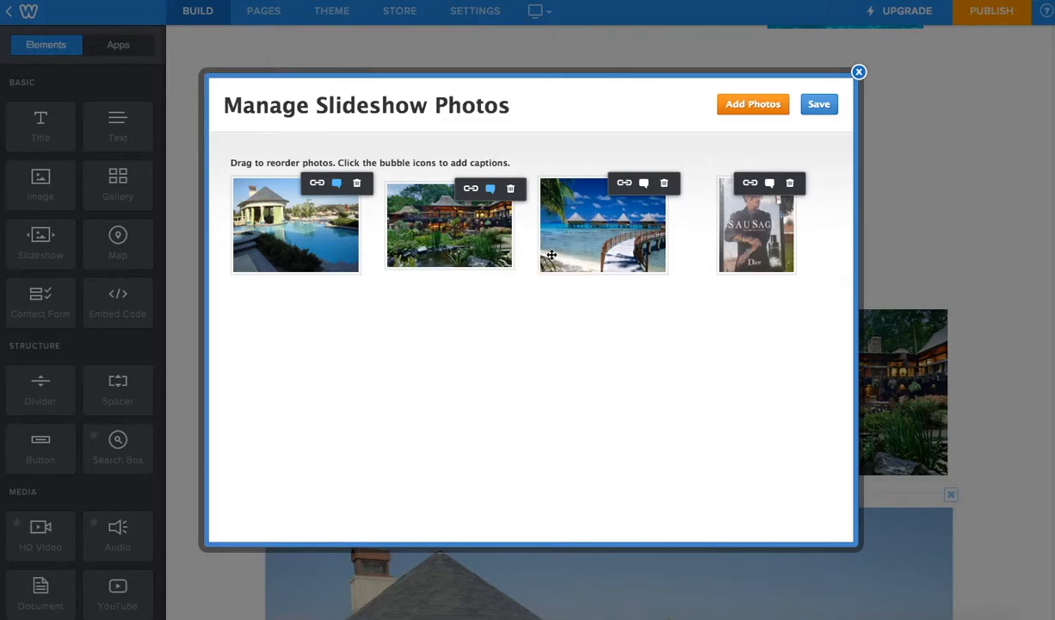
left_click(642, 184)
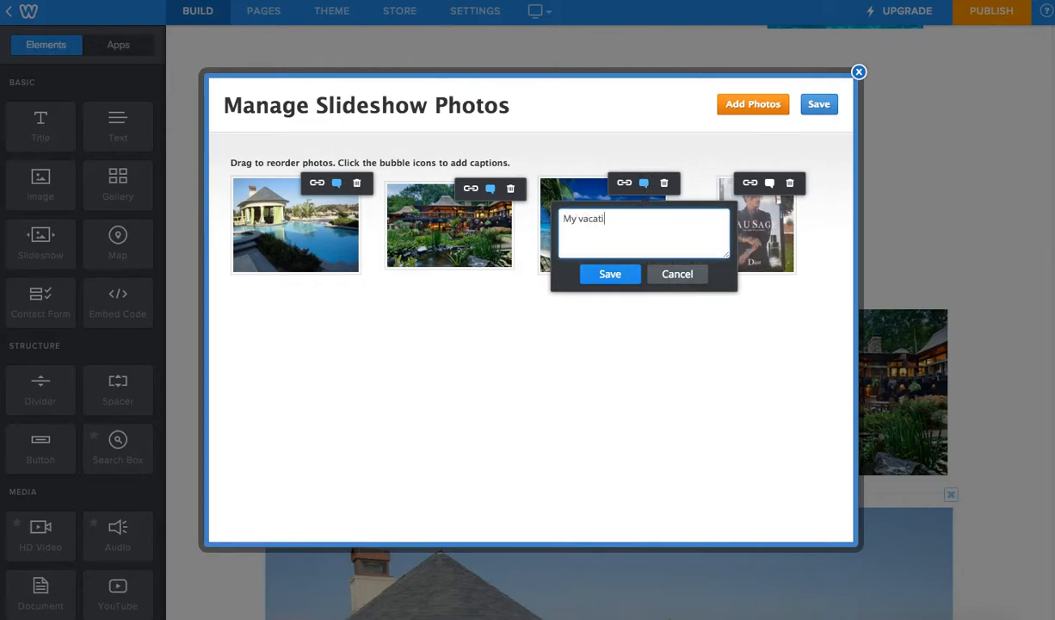
left_click(608, 274)
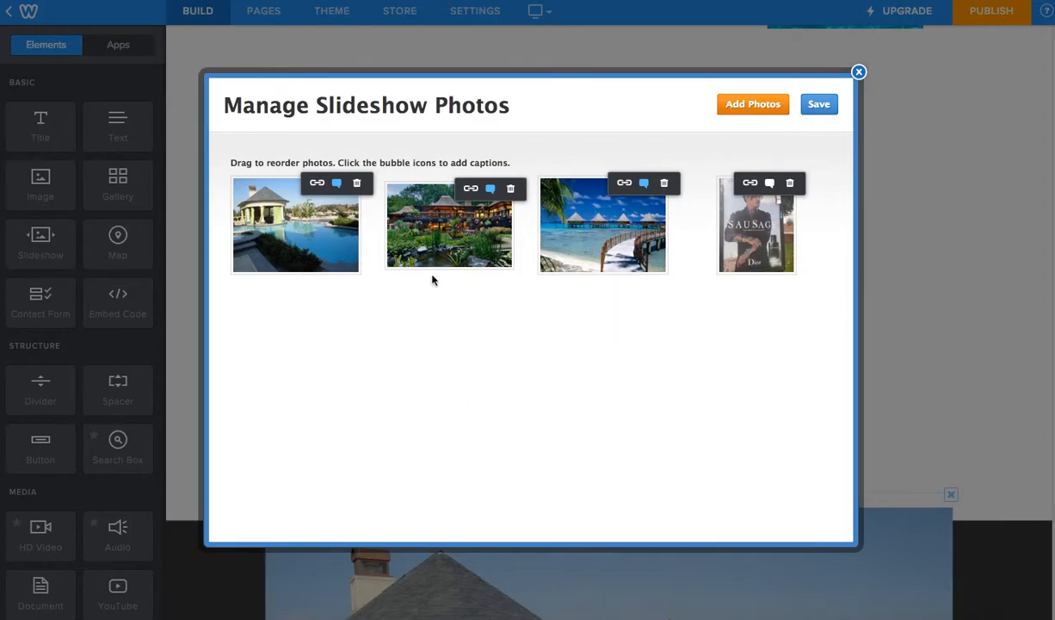
left_click(816, 105)
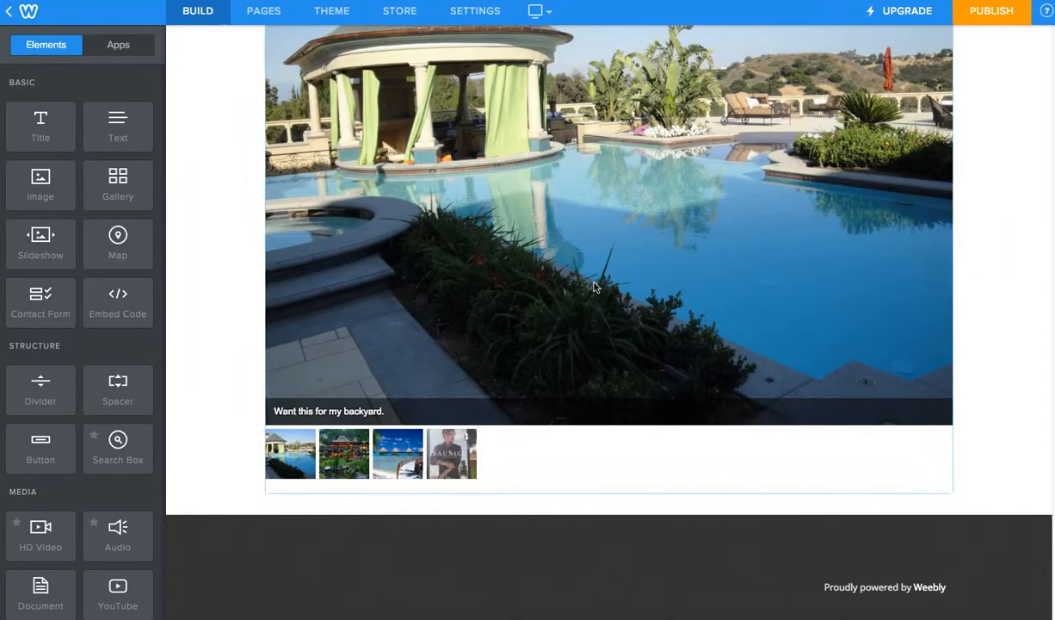
Step: Add a Text element in a new column on the left side of the slideshow
scroll(455, 307, "up", 3)
scroll(474, 320, "down", 3)
scroll(474, 320, "up", 5)
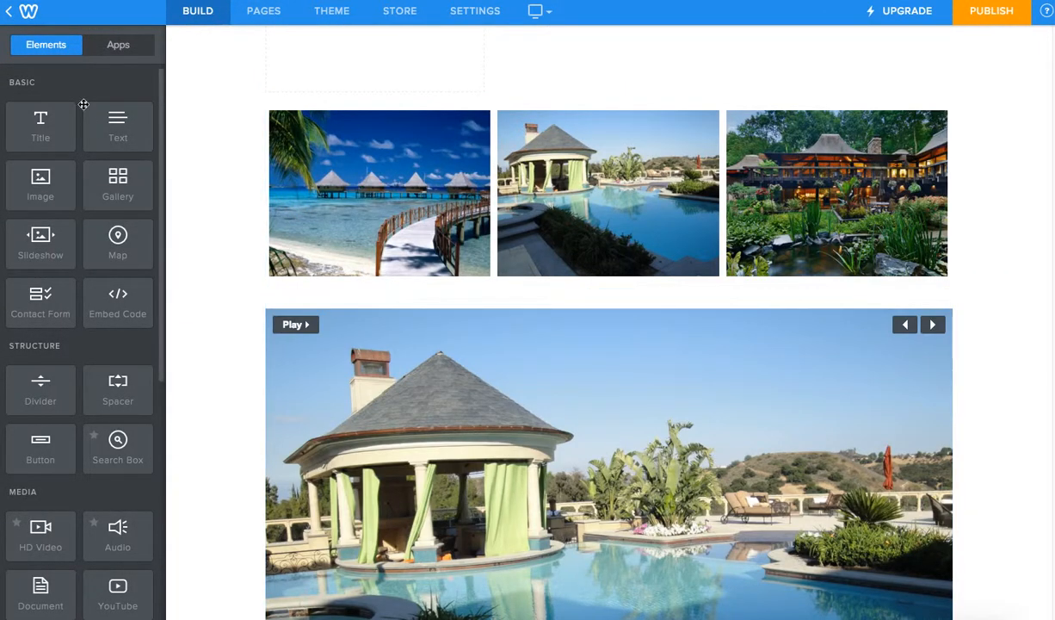
left_click_drag(118, 125, 824, 88)
left_click_drag(932, 135, 259, 332)
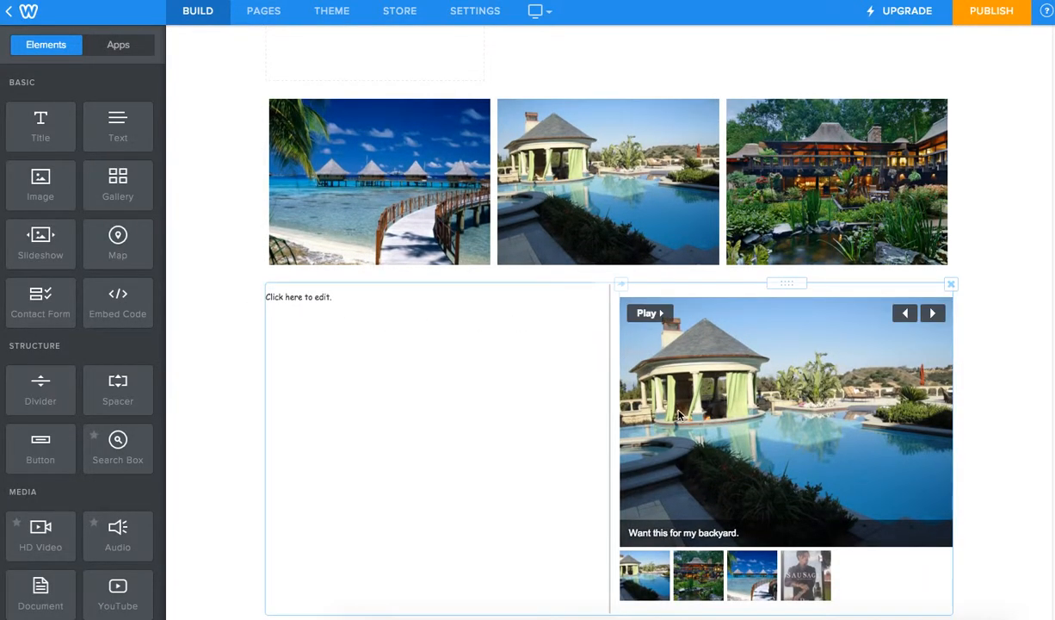
Step: Fill the text block beside the slideshow with the paragraph beginning "What Superheavy has told us"
scroll(731, 350, "down", 3)
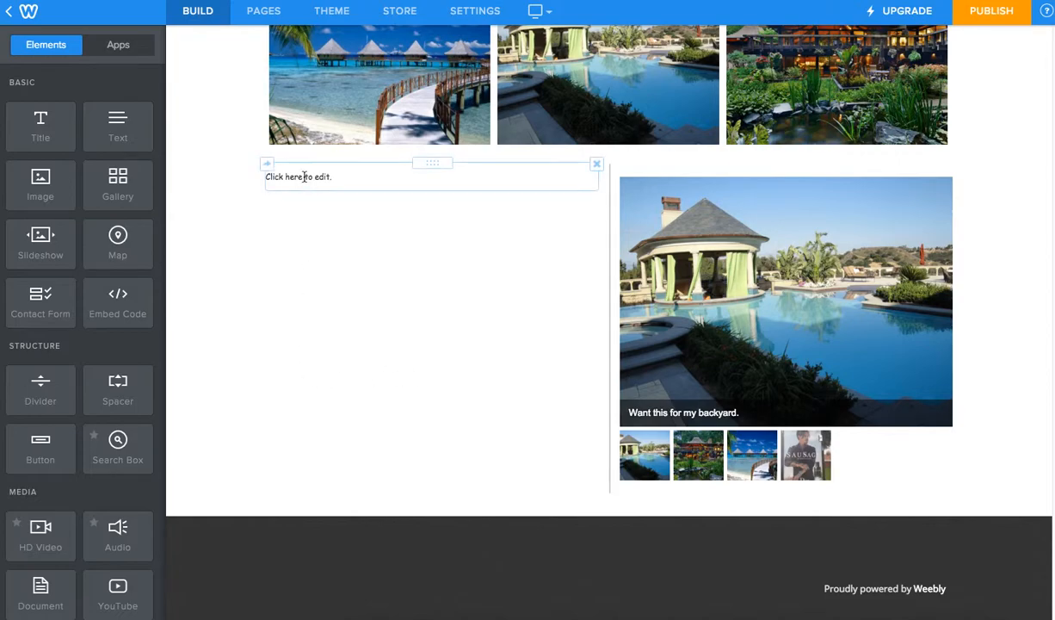
left_click(348, 177)
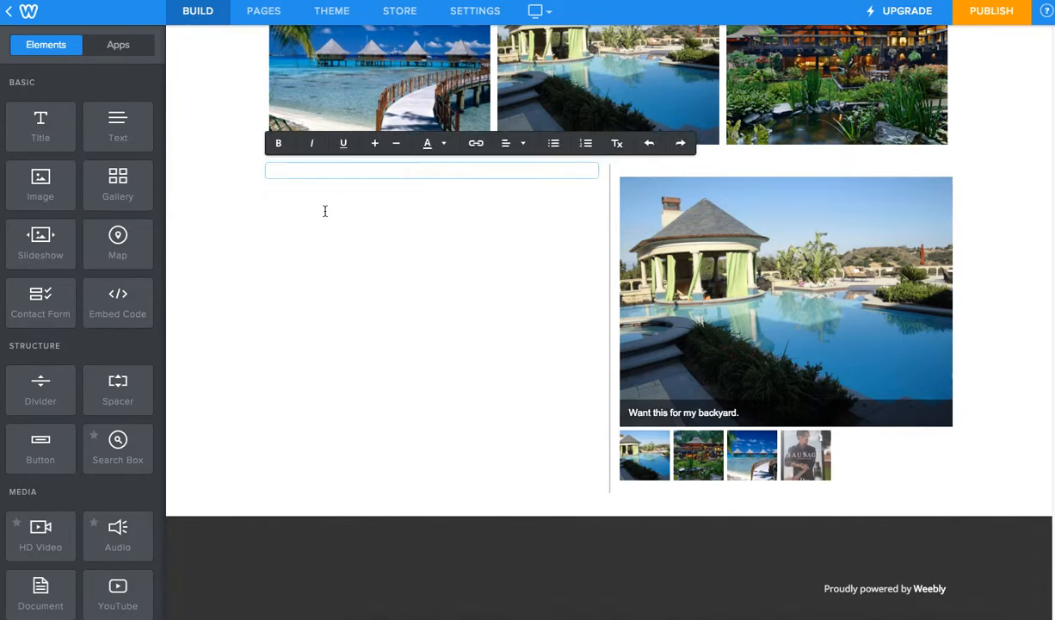
type("What Superheavy has told us about Jim Gordon is that he could be the superhero that Gotham needs. He doesn't have to hand off city-saving responsibility to someone else. Sure, it takes a massive dollop of disbelief suspension to swallow the idea that he's young and fit enough but readers accept far more outlandish things in cape comics. The result is an uptick of collective respect for Gordon. He's not just the guy Batman ninjas out on. He can hold the line.")
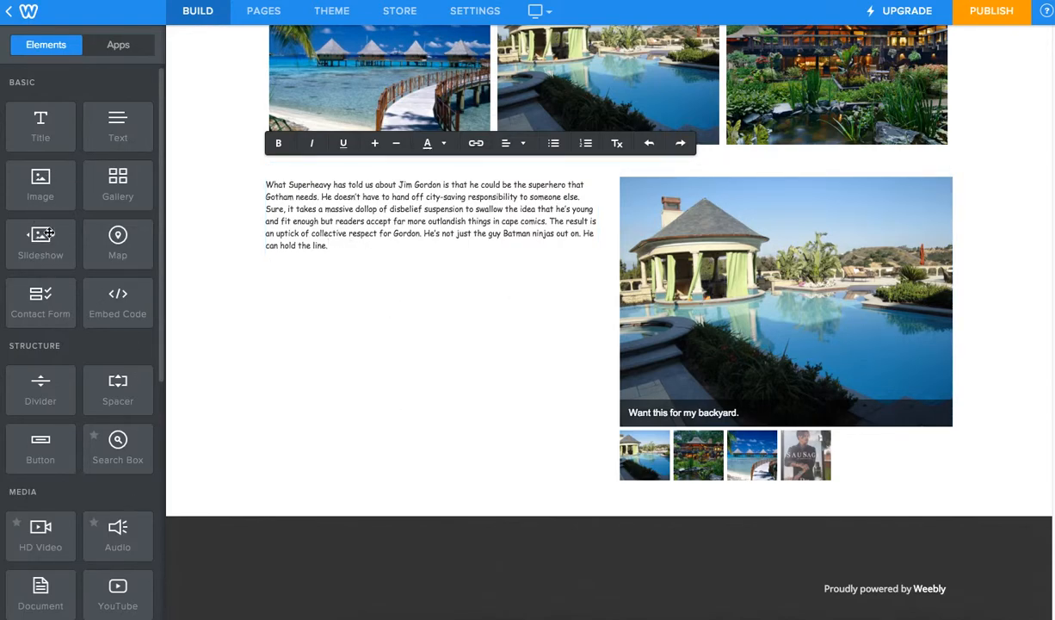
Step: Add a second Text element below the first paragraph and fill it with the same "What Superheavy has told us" paragraph
left_click_drag(117, 125, 404, 250)
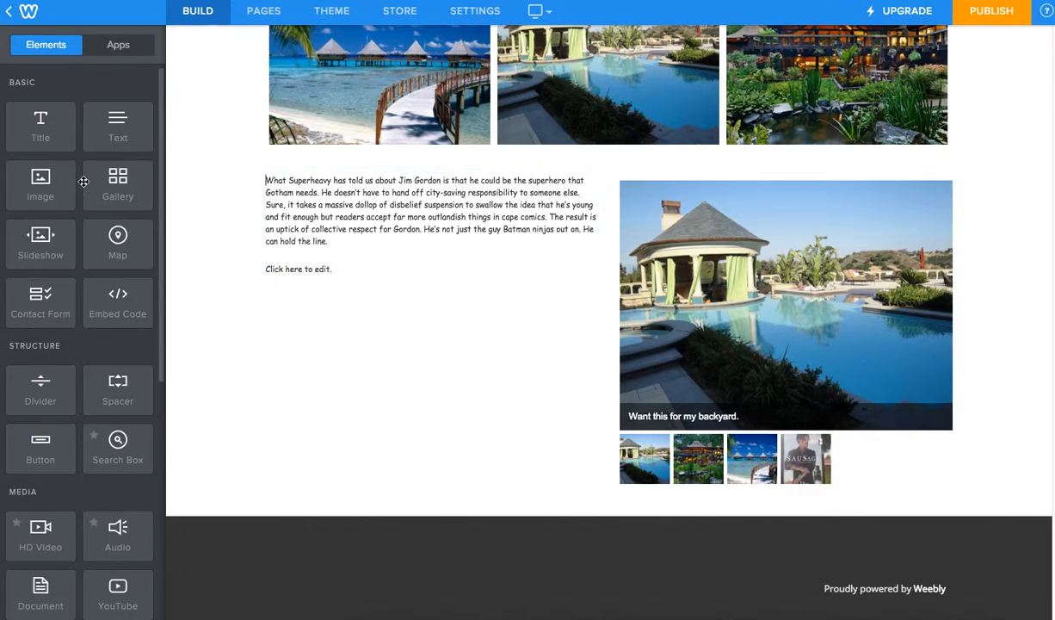
left_click(346, 268)
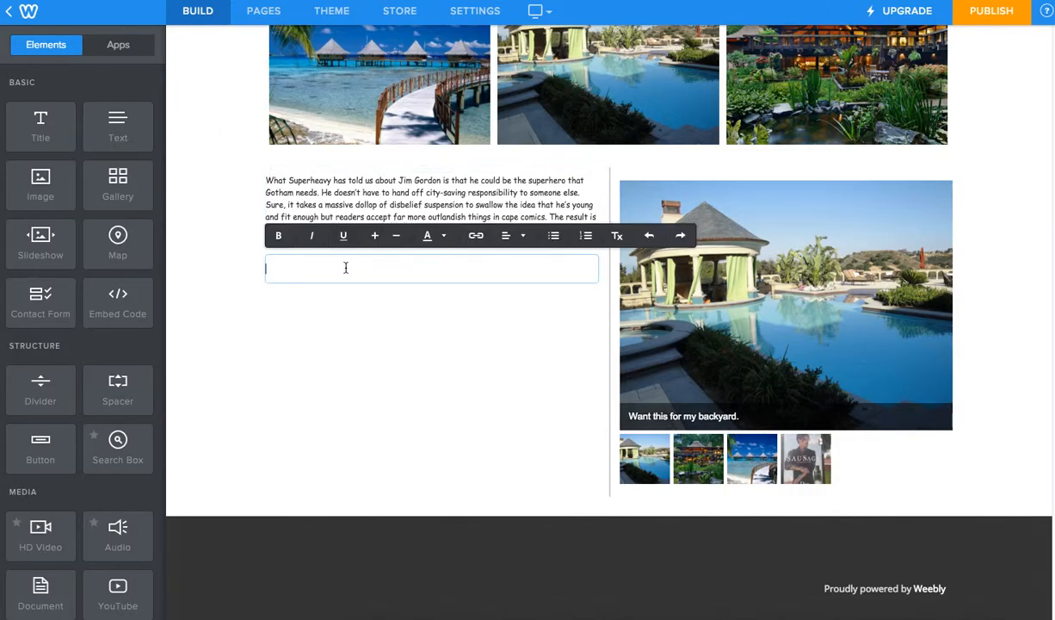
type("What Superheavy has told us about Jim Gordon is that he could be the superhero that Gotham needs. He doesn't have to hand off city-saving responsibility to someone else. Sure, it takes a massive dollop of disbelief suspension to swallow the idea that he's young and fit enough but readers accept far more outlandish things in cape comics. The result is an uptick of collective respect for Gordon. He's not just the guy Batman ninjas out on. He can hold the line.")
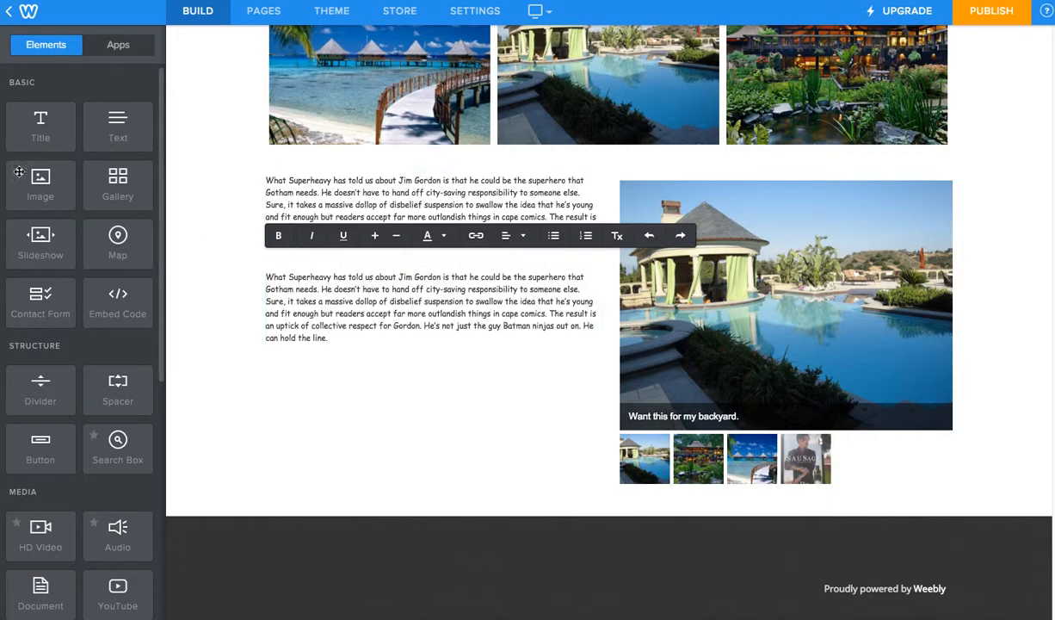
Step: Place an image inside the second "What Superheavy has told us" text block and upload lux home.jpg from the Desktop
left_click_drag(48, 177, 340, 284)
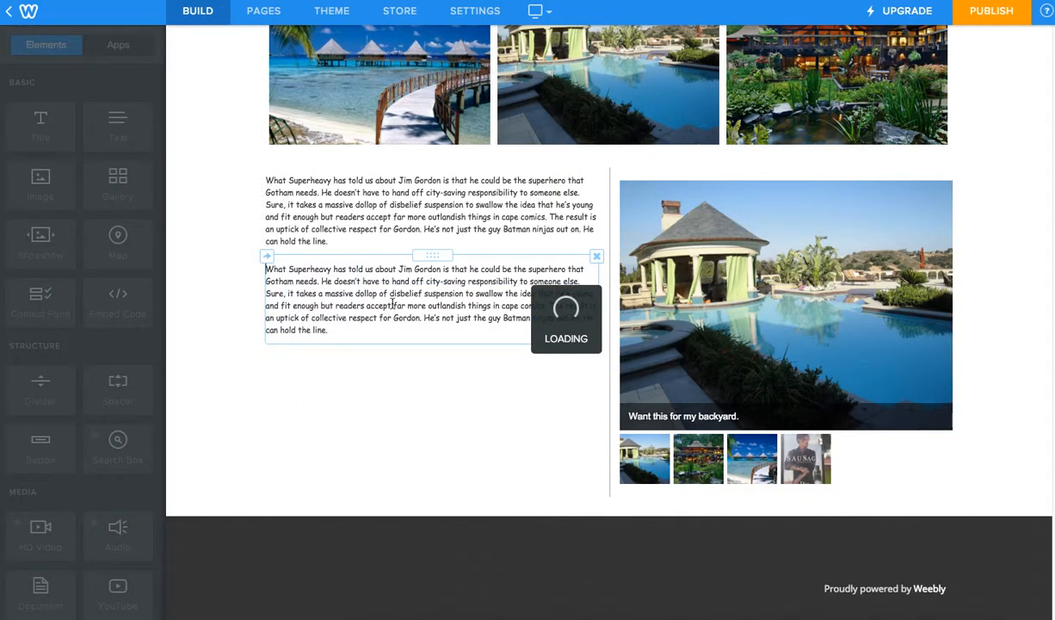
left_click(322, 305)
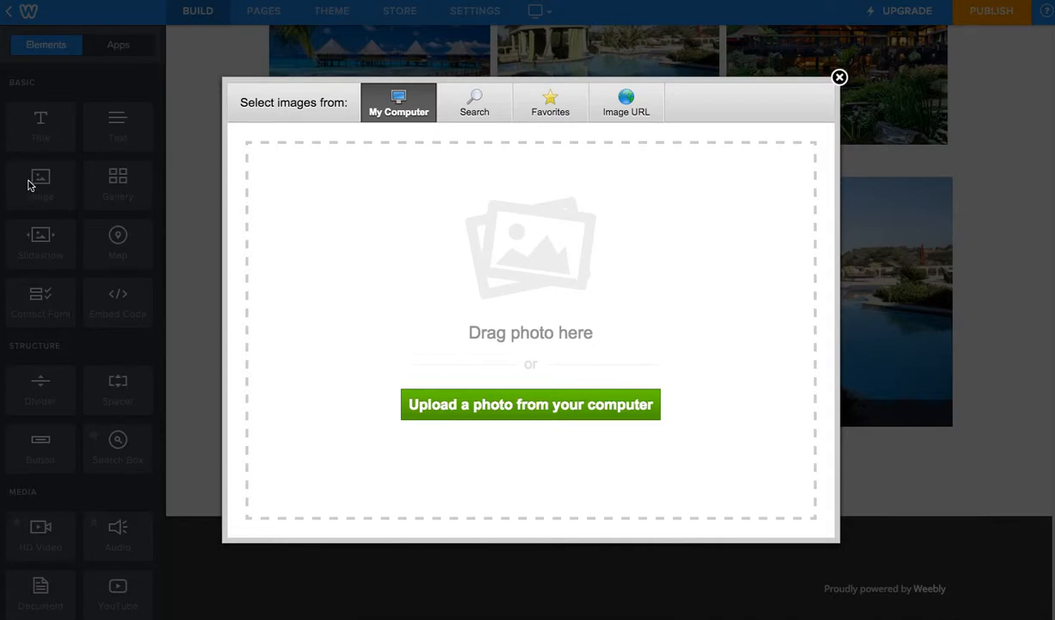
left_click(508, 412)
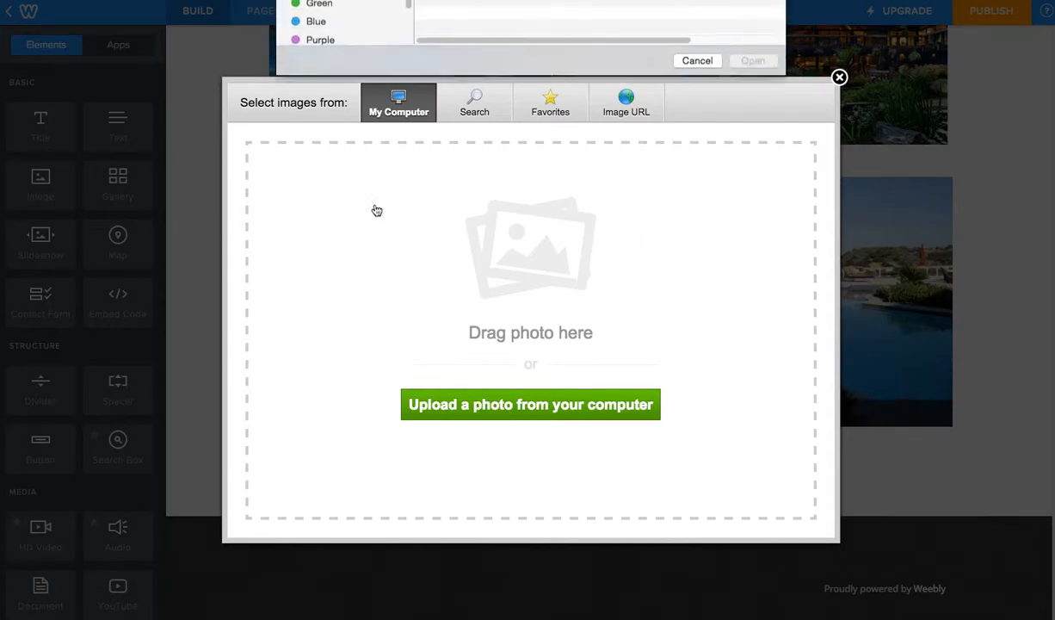
left_click(491, 122)
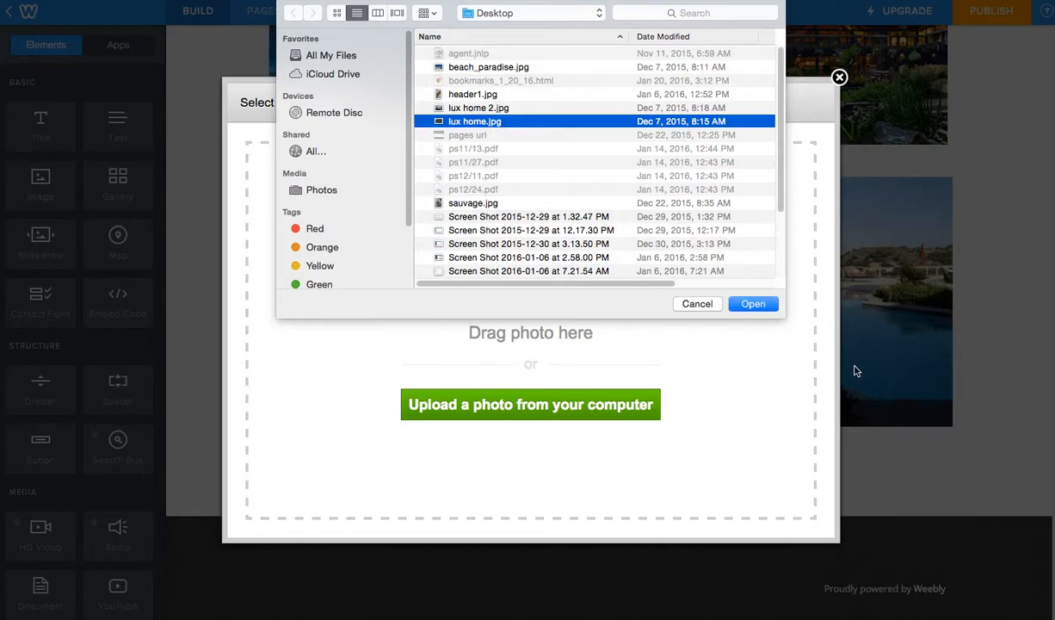
left_click(753, 303)
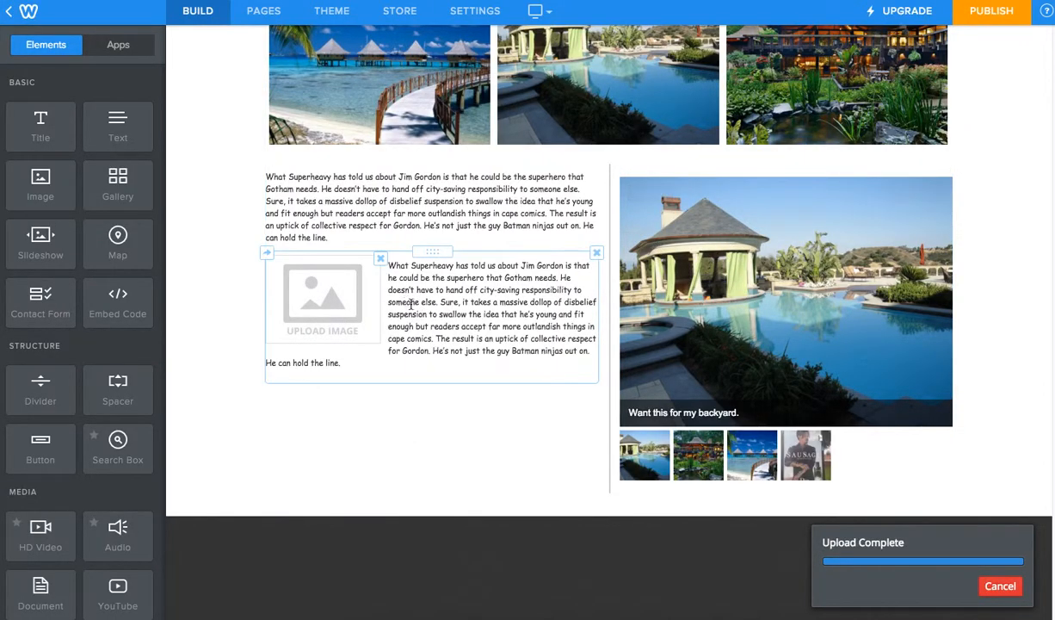
Step: Shrink the house image to a thumbnail so the second paragraph wraps around its right side
scroll(449, 305, "down", 2)
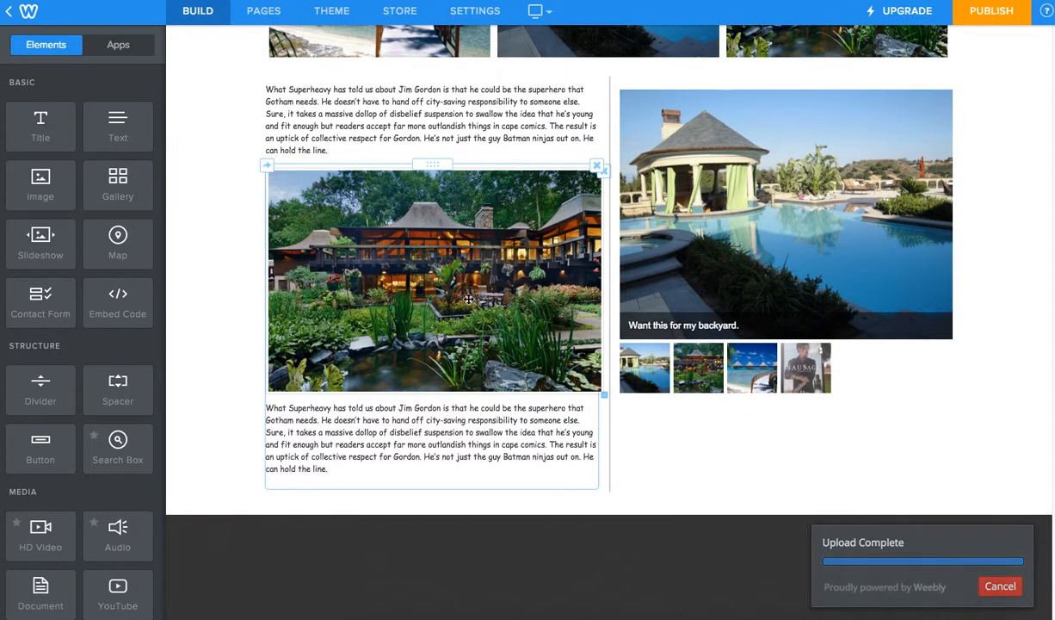
left_click_drag(603, 394, 361, 269)
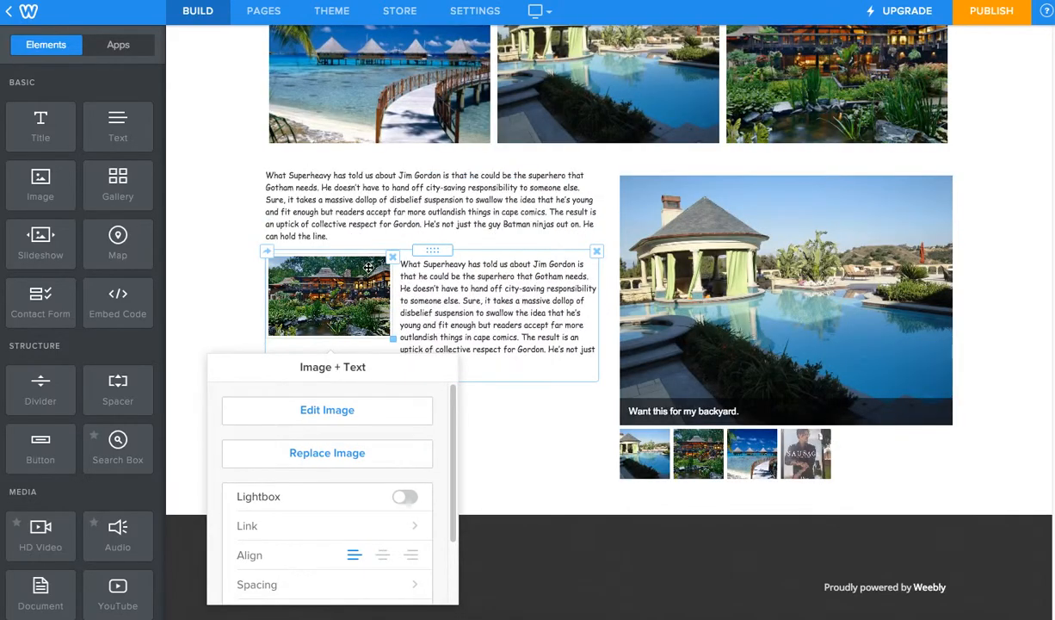
left_click(191, 287)
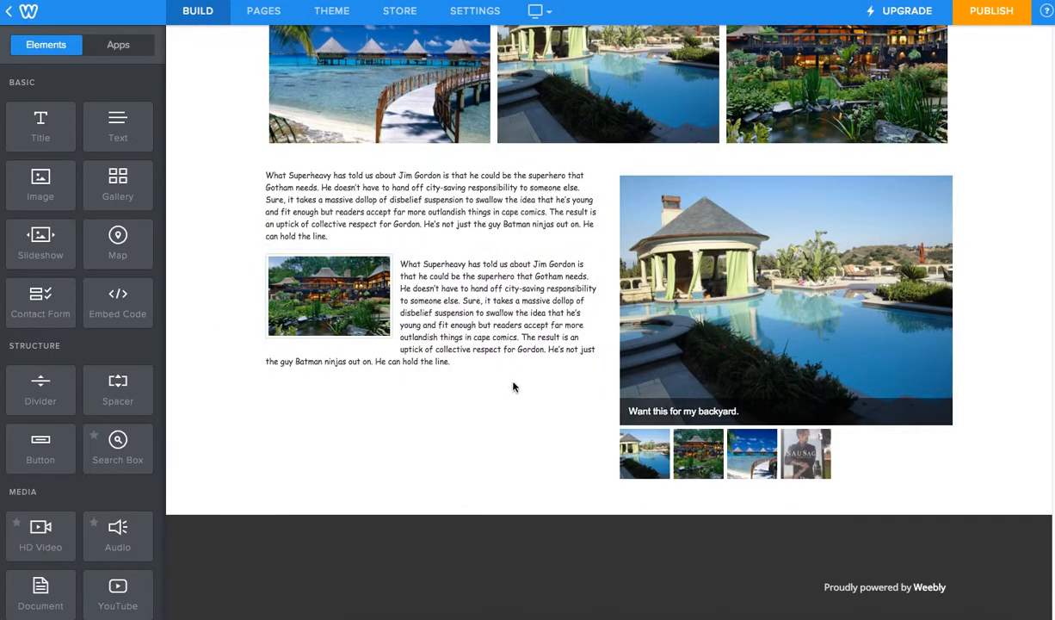
left_click(796, 364)
scroll(796, 364, "up", 2)
scroll(796, 364, "down", 2)
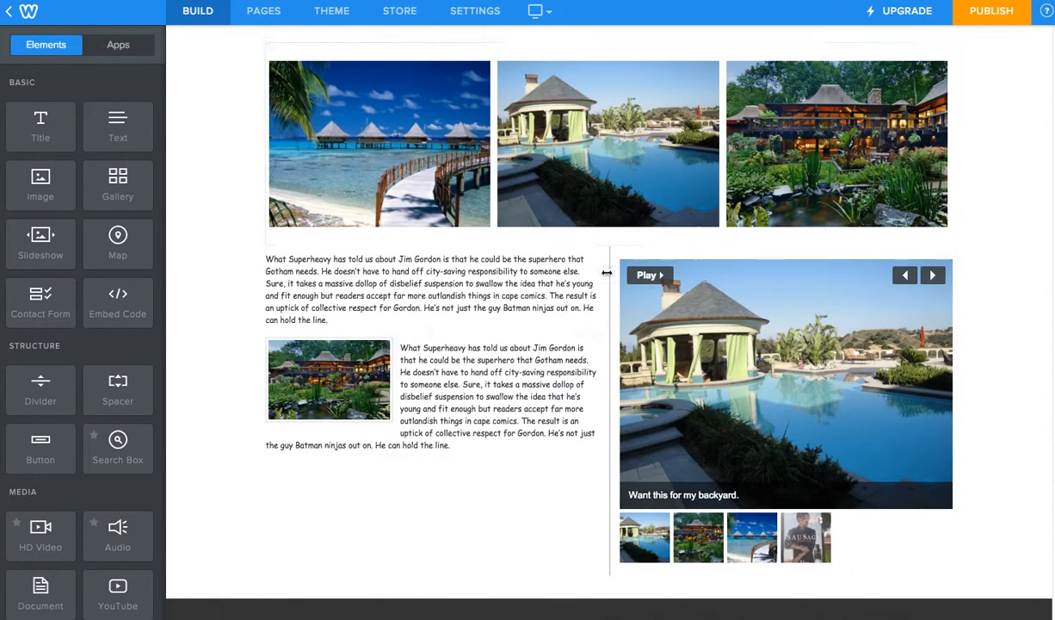
scroll(627, 458, "down", 1)
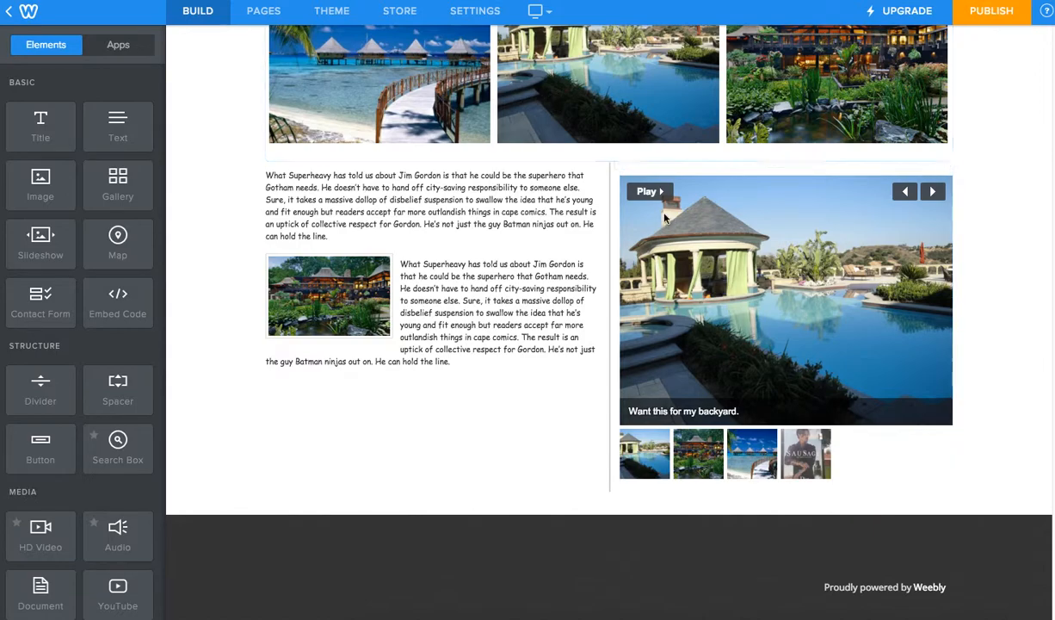
Step: Add a Title element above the first paragraph in the left column and enter "This is a TITLE!"
scroll(658, 215, "up", 1)
scroll(658, 215, "up", 2)
scroll(406, 200, "down", 2)
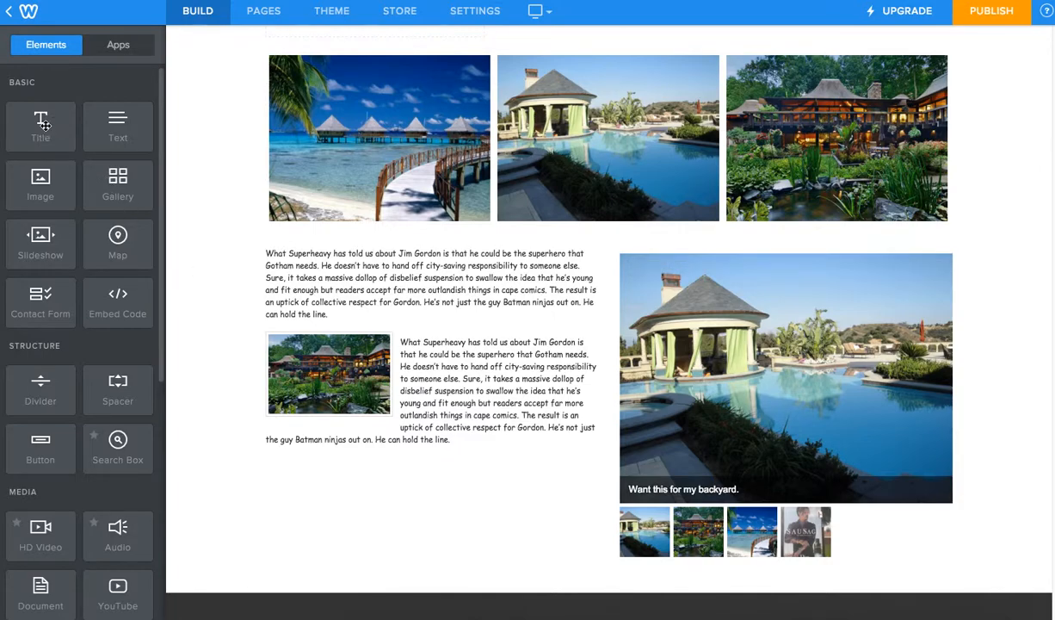
left_click_drag(259, 239, 396, 249)
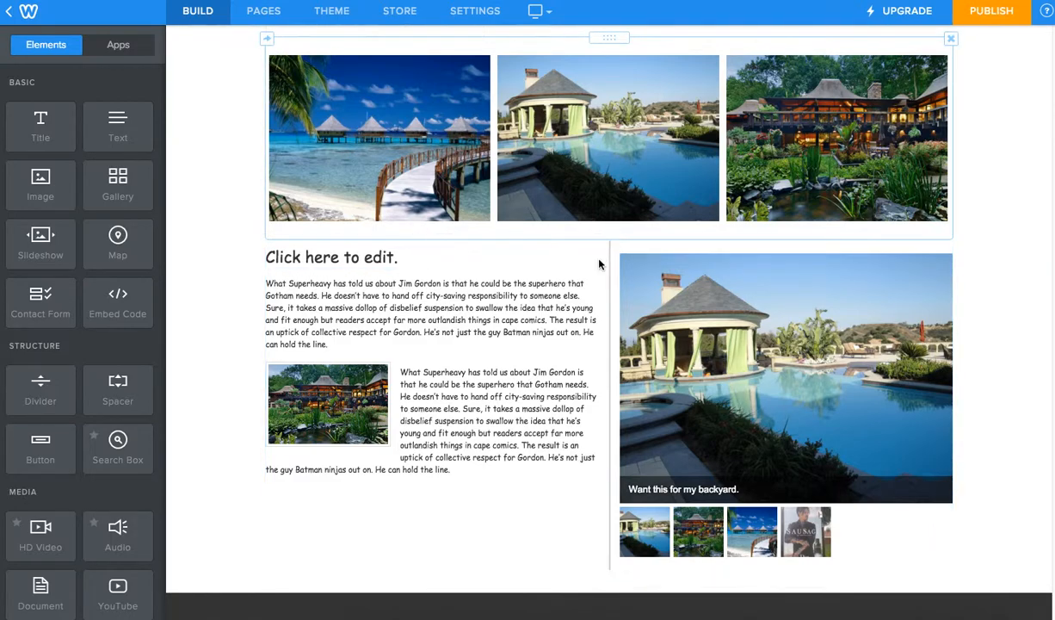
left_click(387, 256)
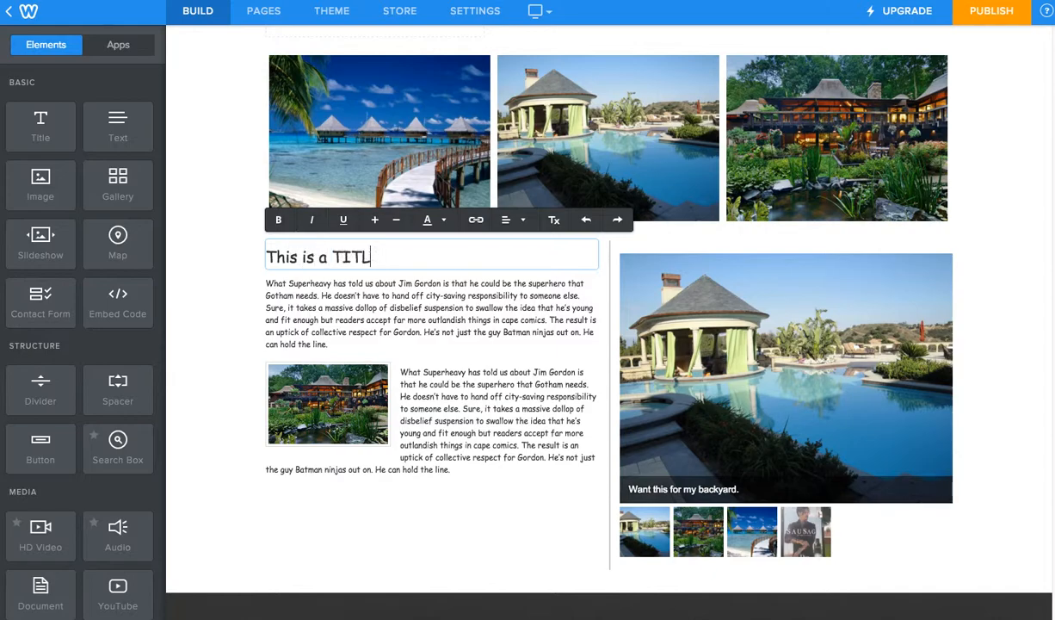
left_click(476, 291)
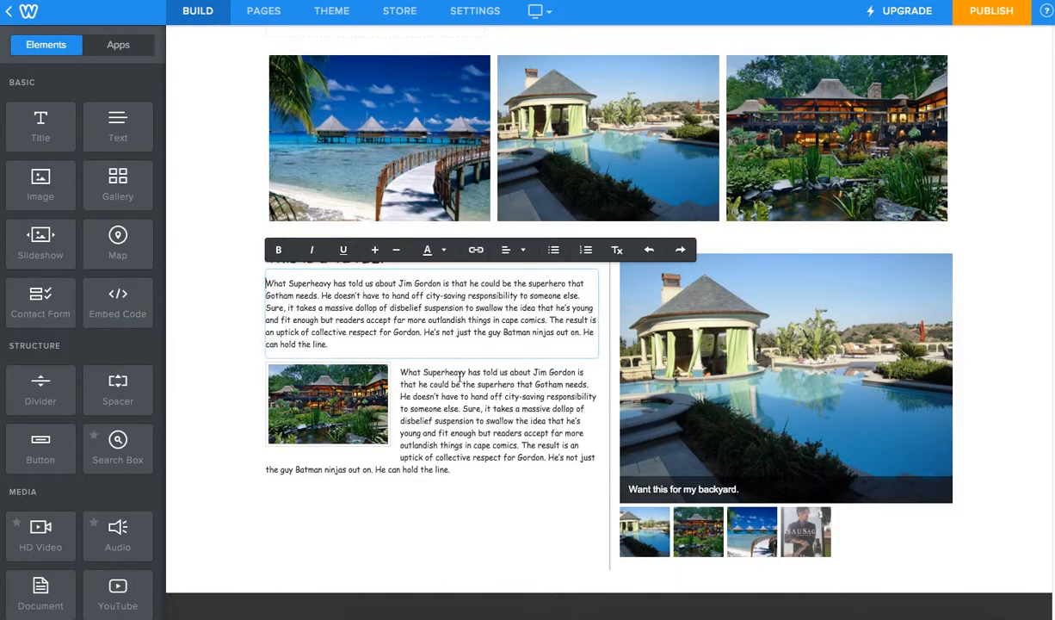
left_click(194, 296)
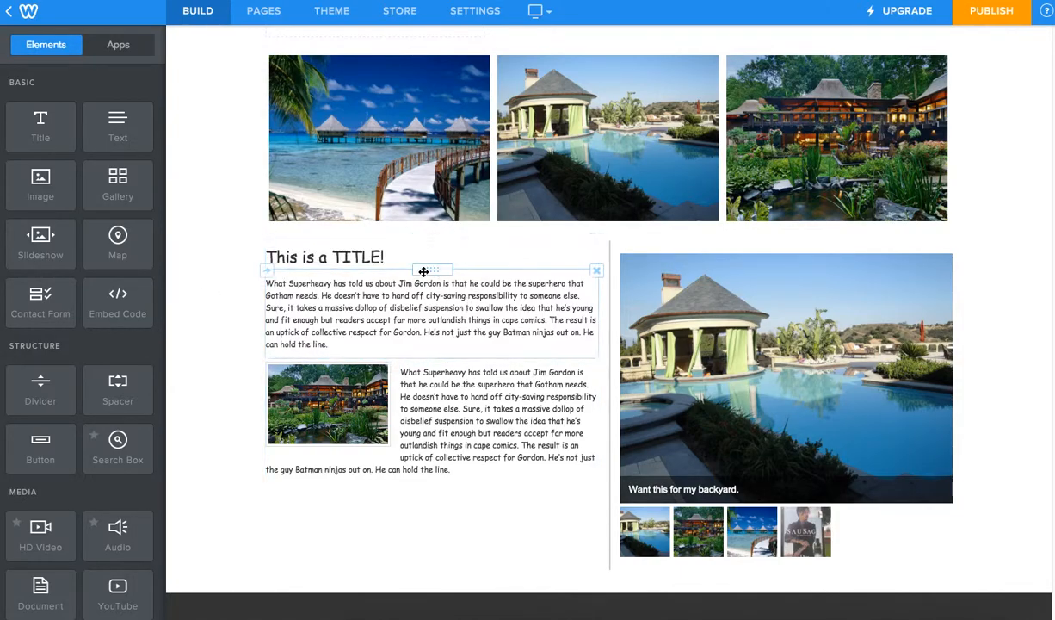
Step: Move the title above both columns so it spans the full page width, and center it
left_click_drag(441, 239, 598, 221)
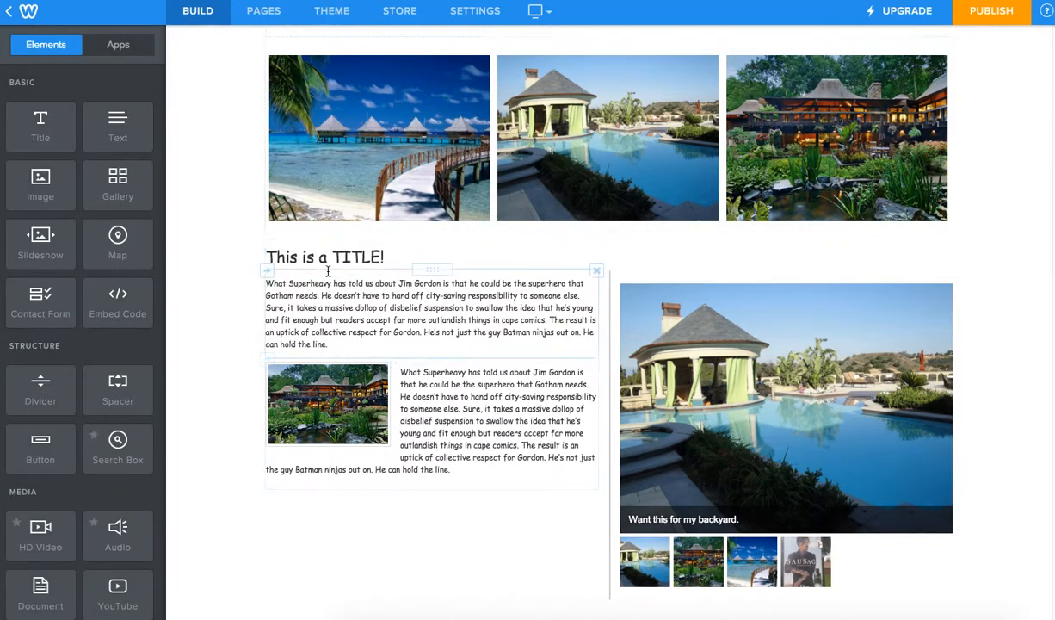
left_click(426, 246)
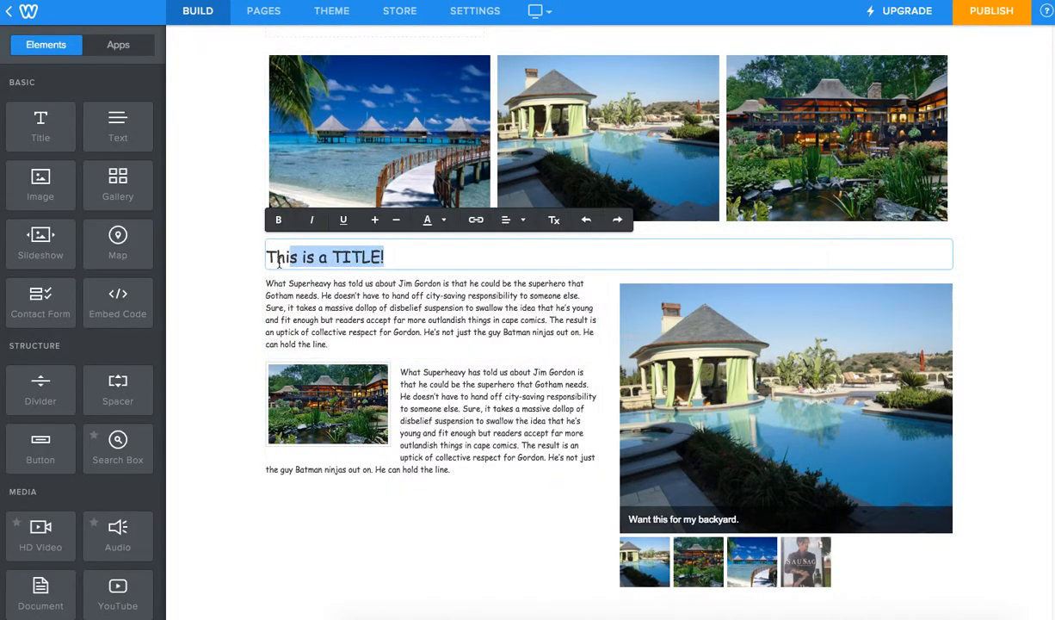
left_click(512, 220)
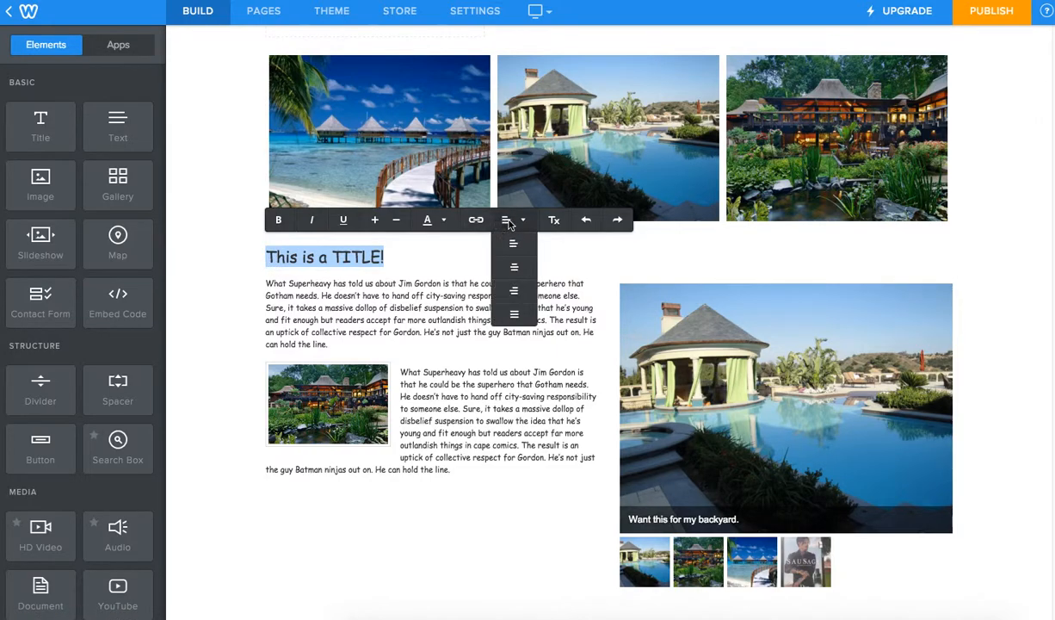
left_click(515, 273)
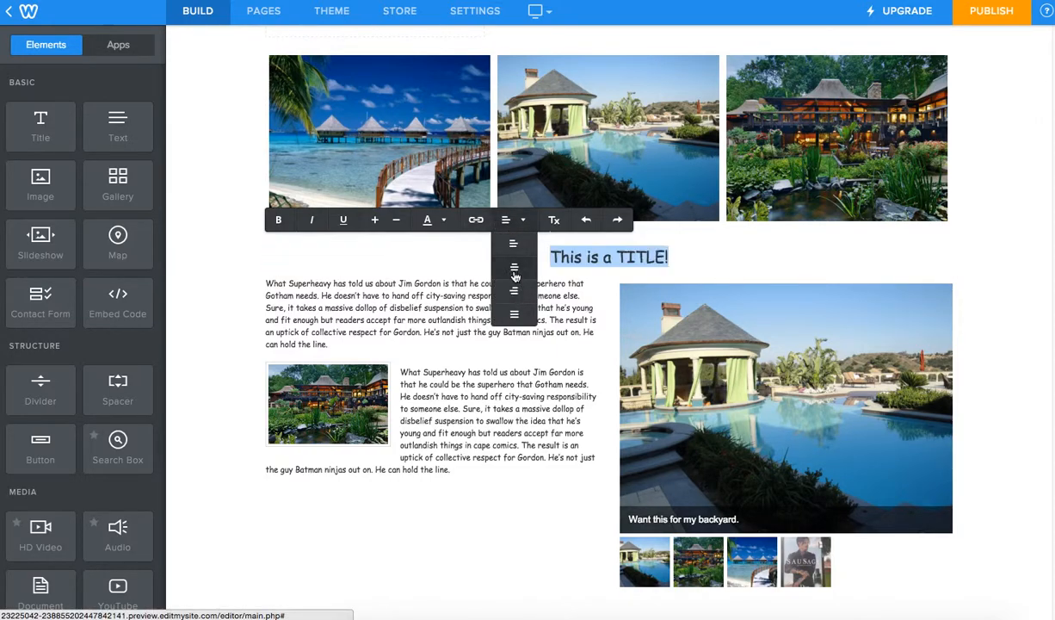
left_click(217, 317)
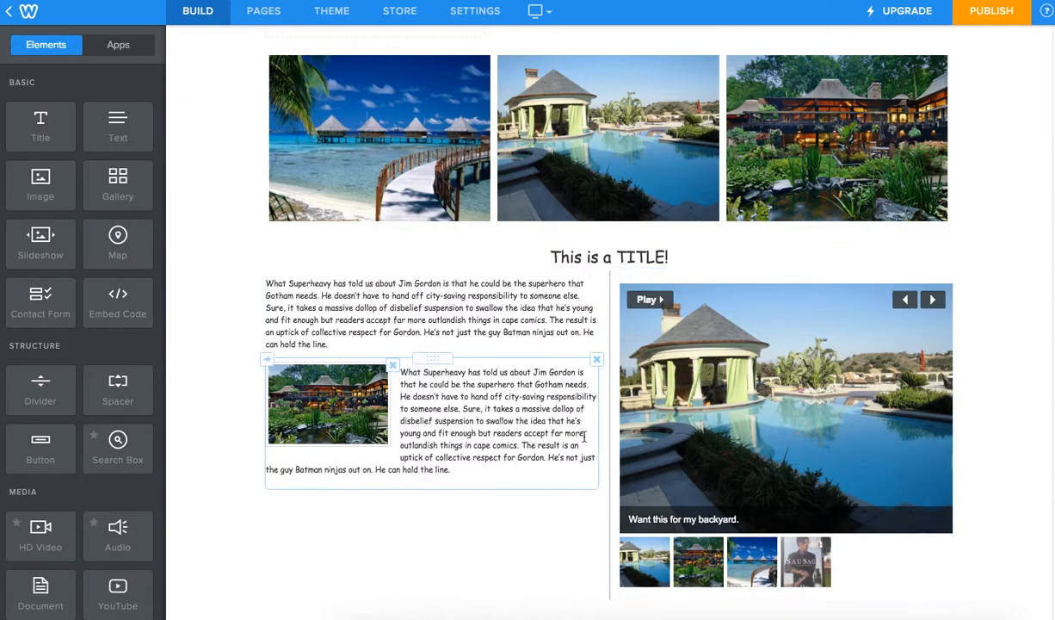
Step: Move the title back into the left column above the first paragraph and align it left
left_click_drag(608, 240, 430, 258)
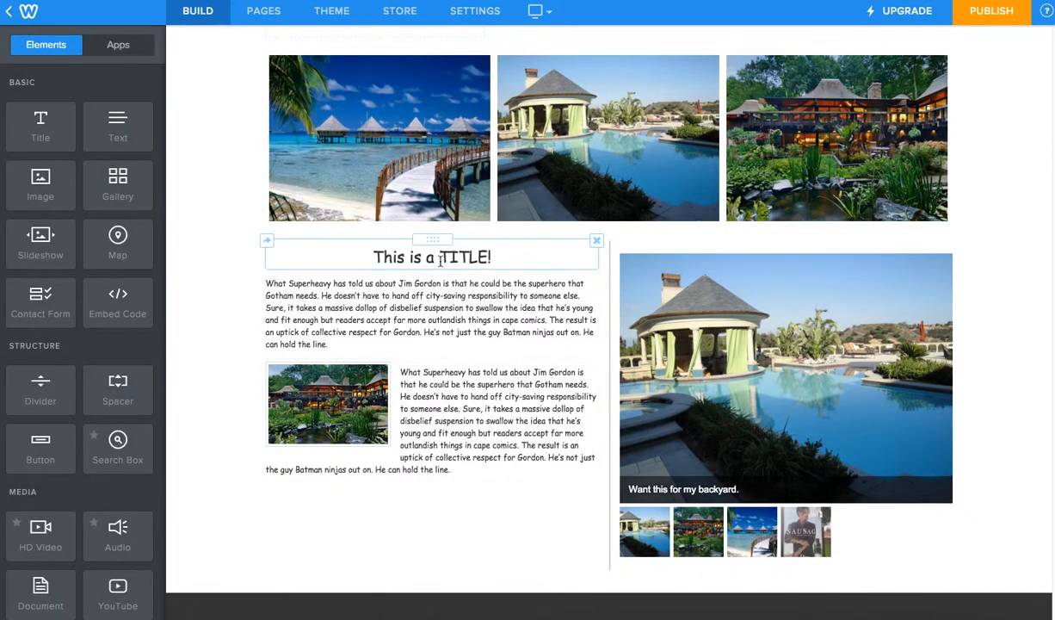
left_click(444, 257)
triple_click(441, 257)
left_click(508, 220)
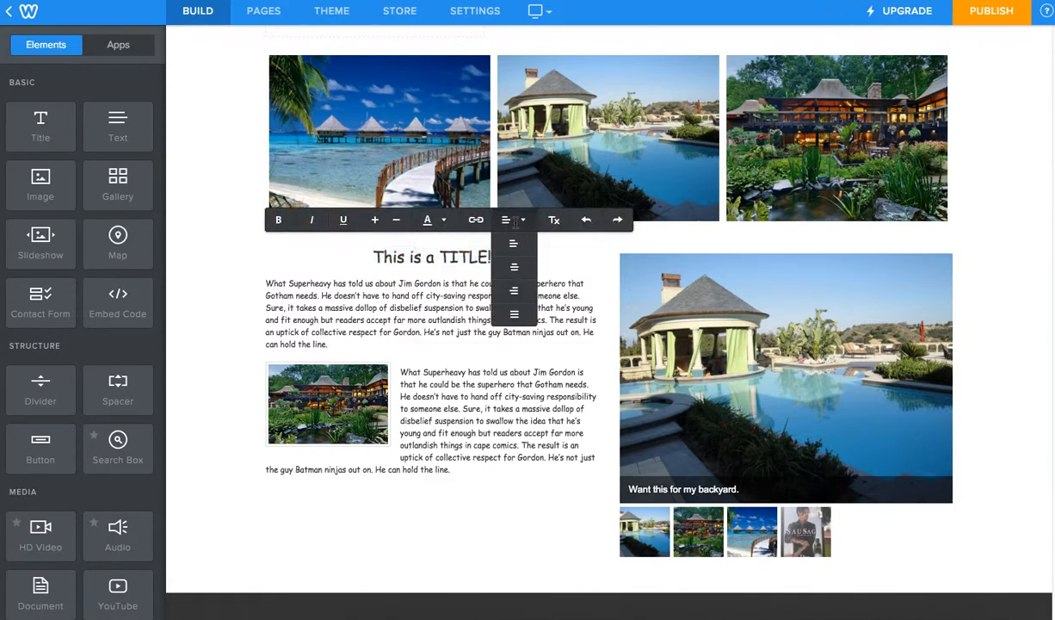
left_click(413, 253)
left_click_drag(508, 258, 352, 255)
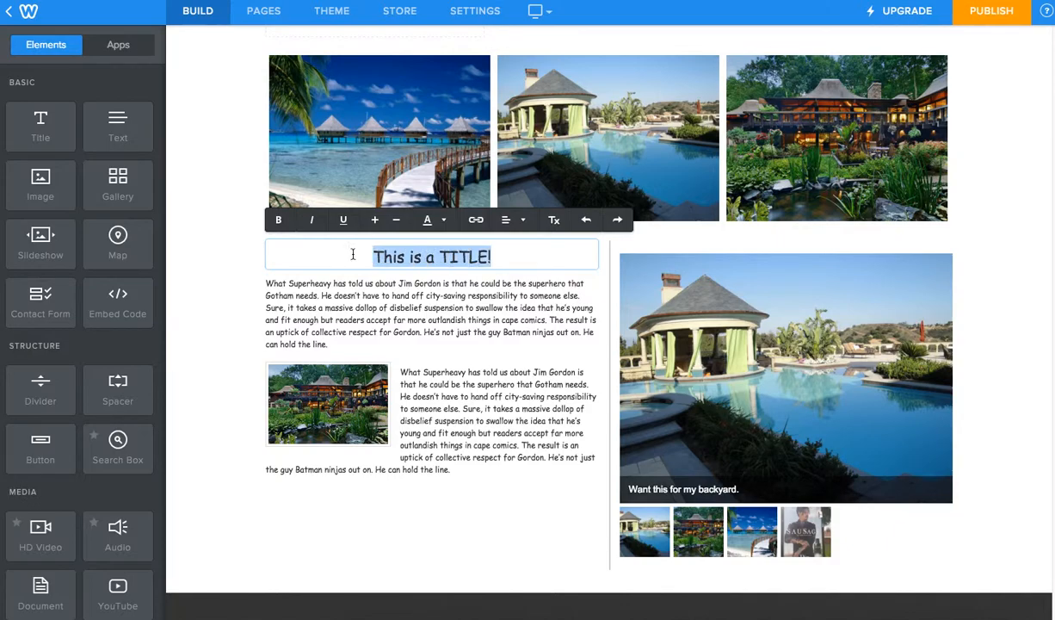
left_click(506, 222)
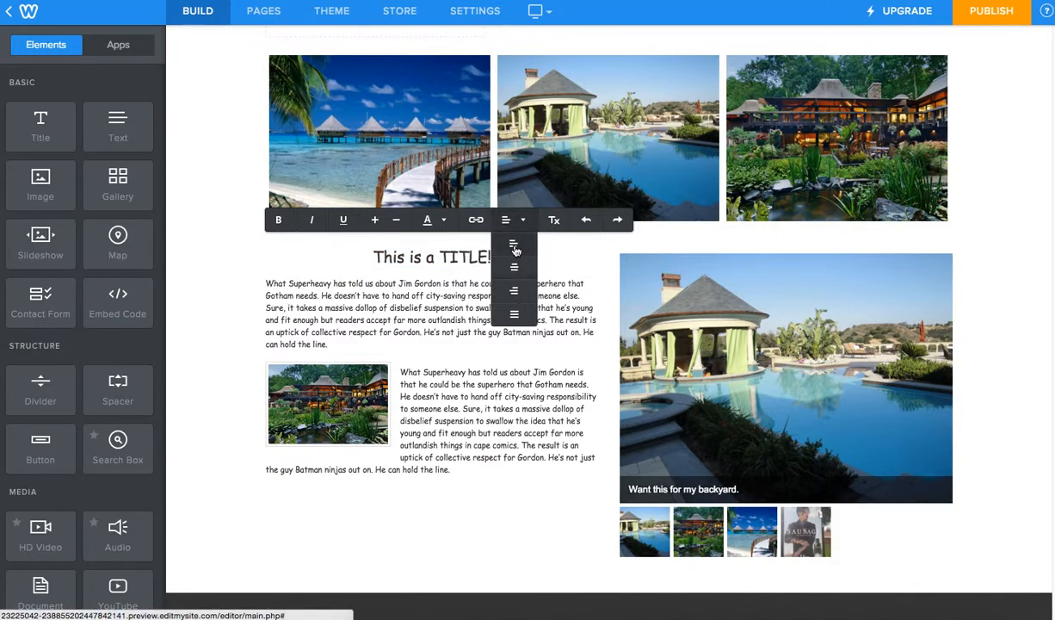
left_click(514, 246)
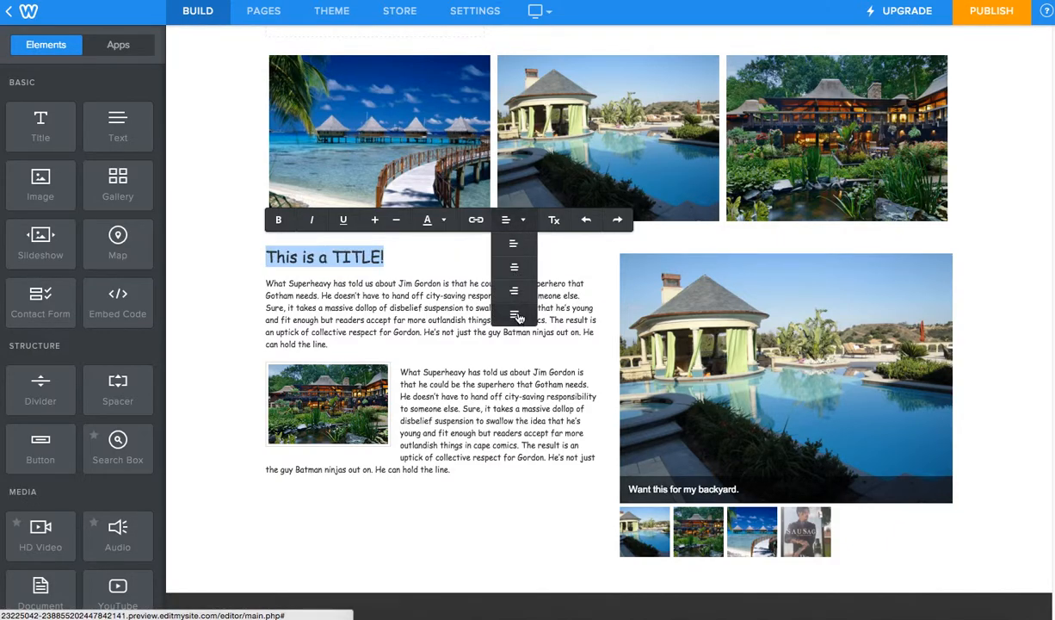
Step: Justify the first "What Superheavy has told us" paragraph
left_click_drag(330, 344, 269, 284)
left_click(508, 249)
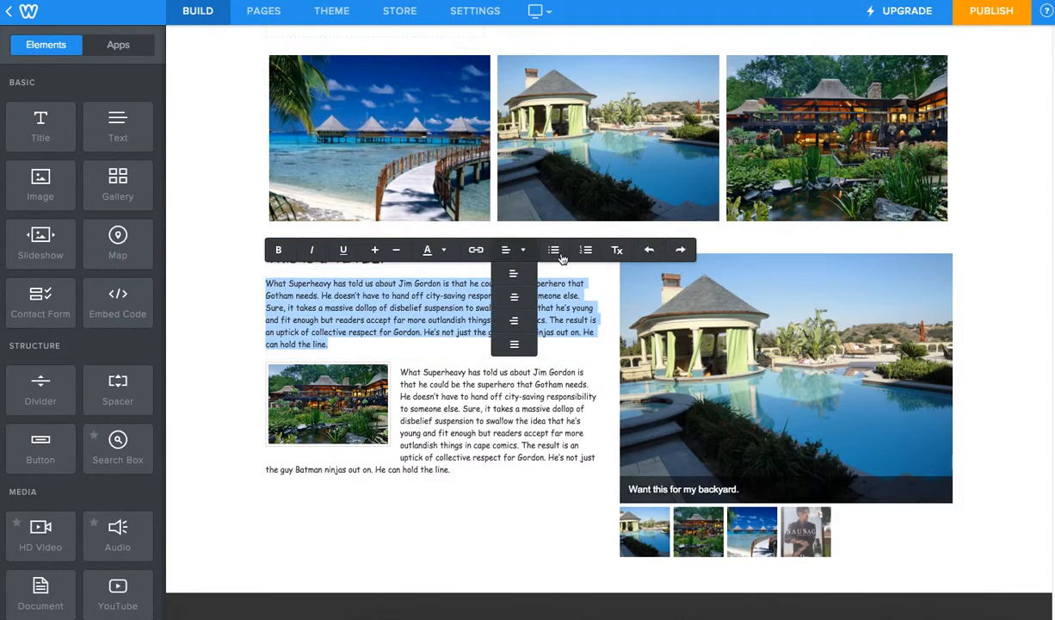
left_click(529, 340)
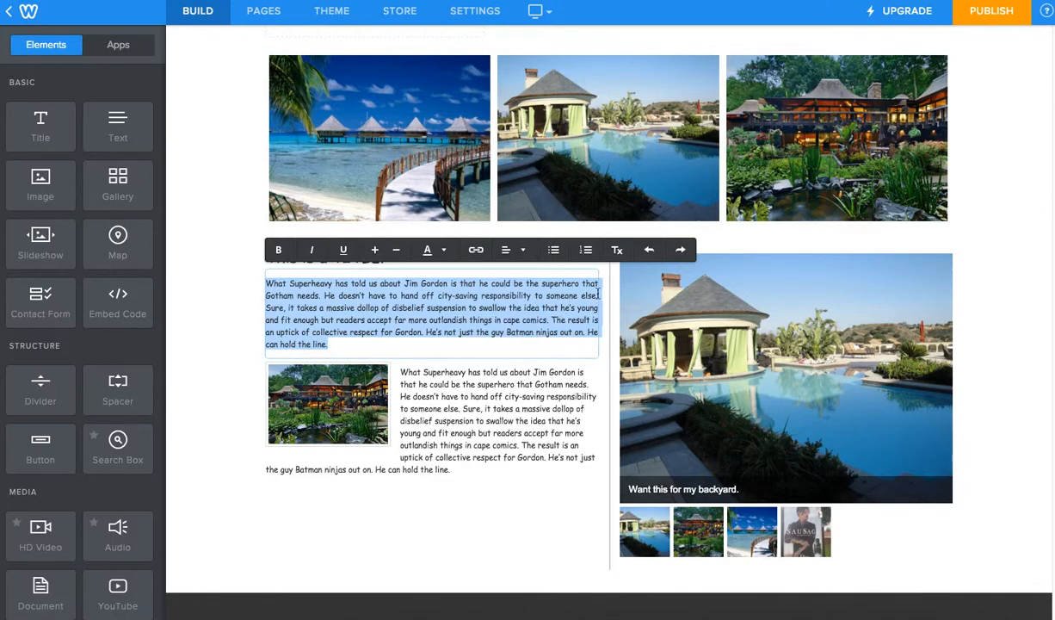
left_click(527, 251)
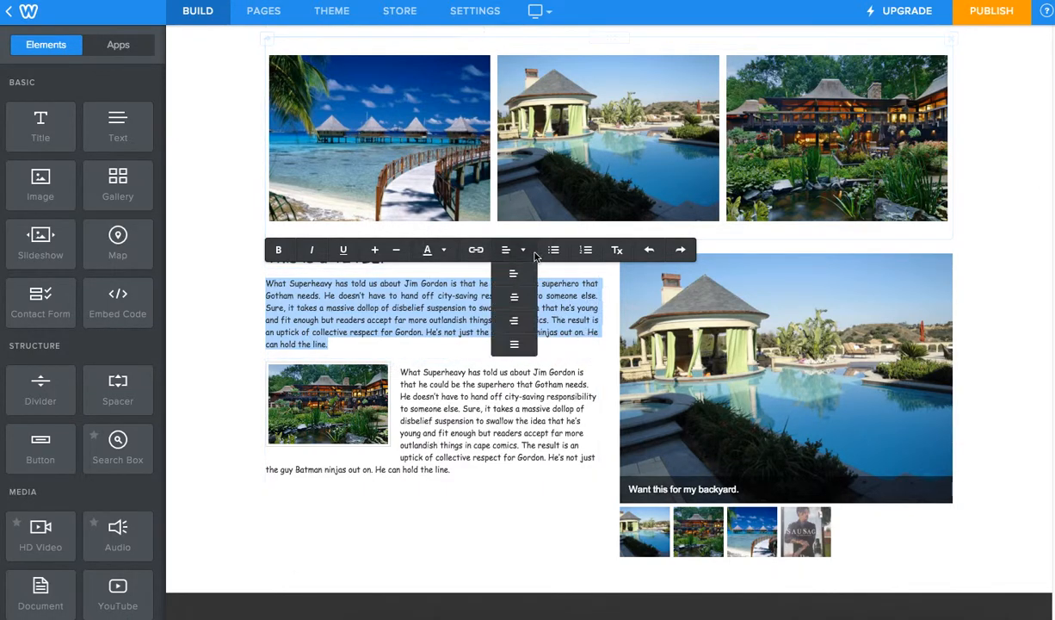
left_click(405, 282)
left_click(239, 238)
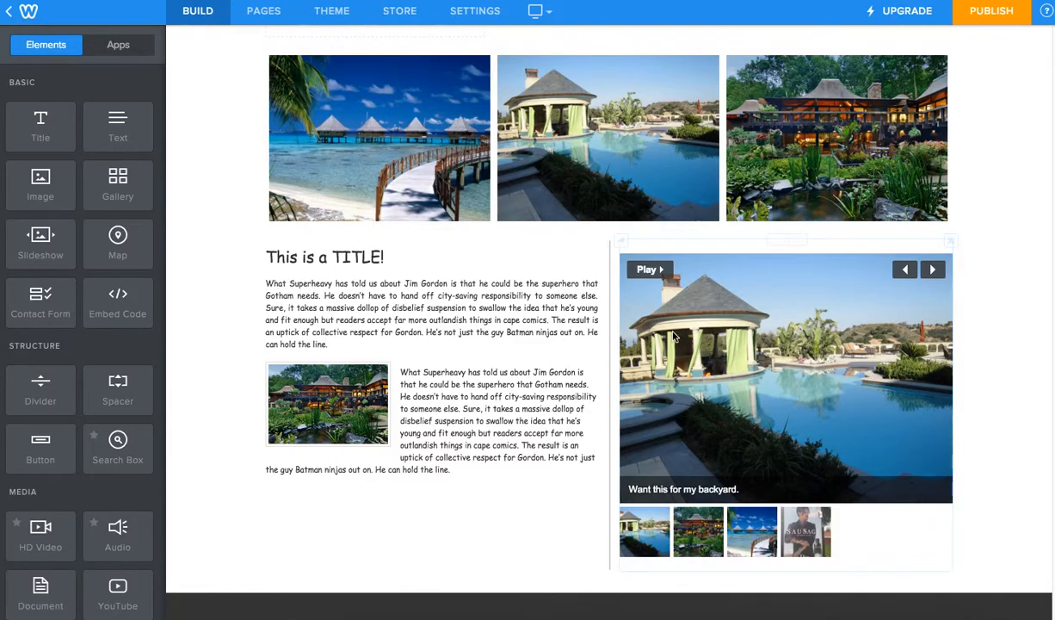
Step: Review the page from the header section to the slideshow and play the slideshow
scroll(545, 383, "up", 5)
scroll(545, 384, "up", 3)
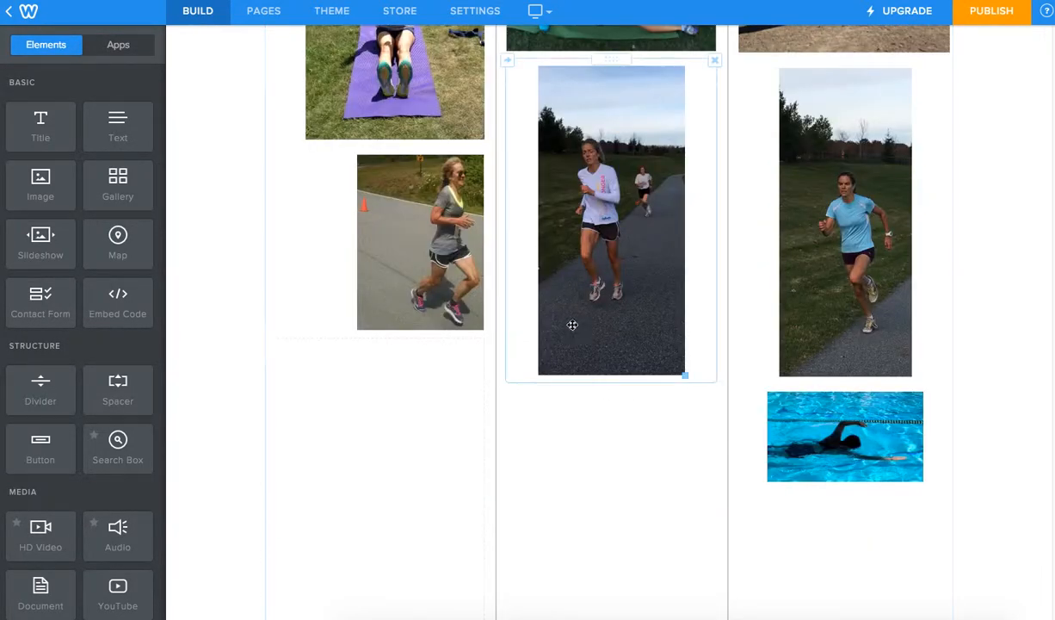
scroll(521, 348, "up", 5)
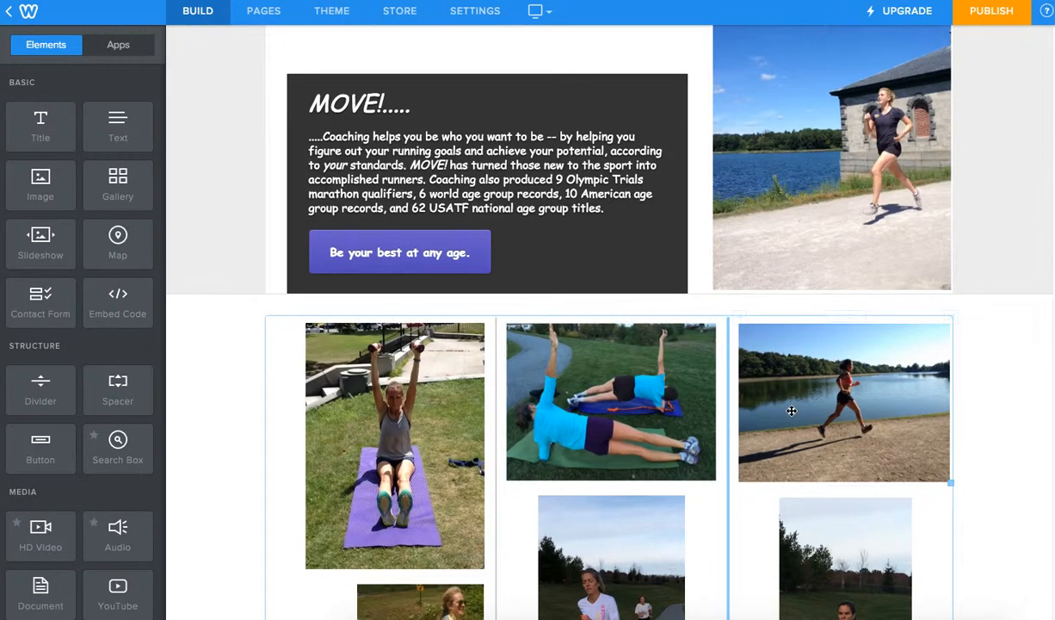
scroll(616, 442, "down", 7)
scroll(654, 488, "down", 5)
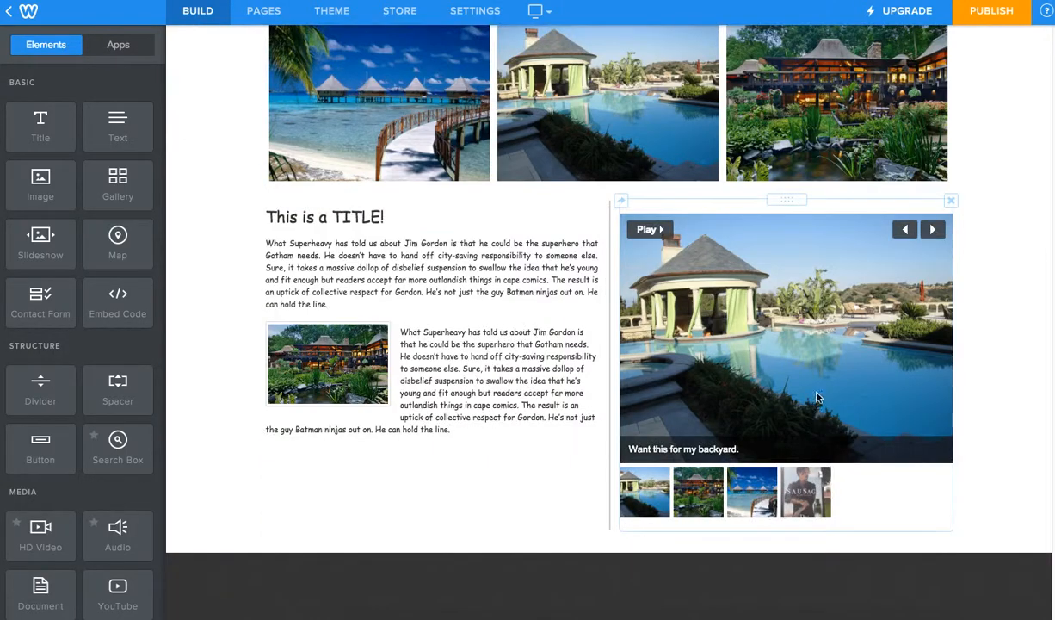
left_click(656, 232)
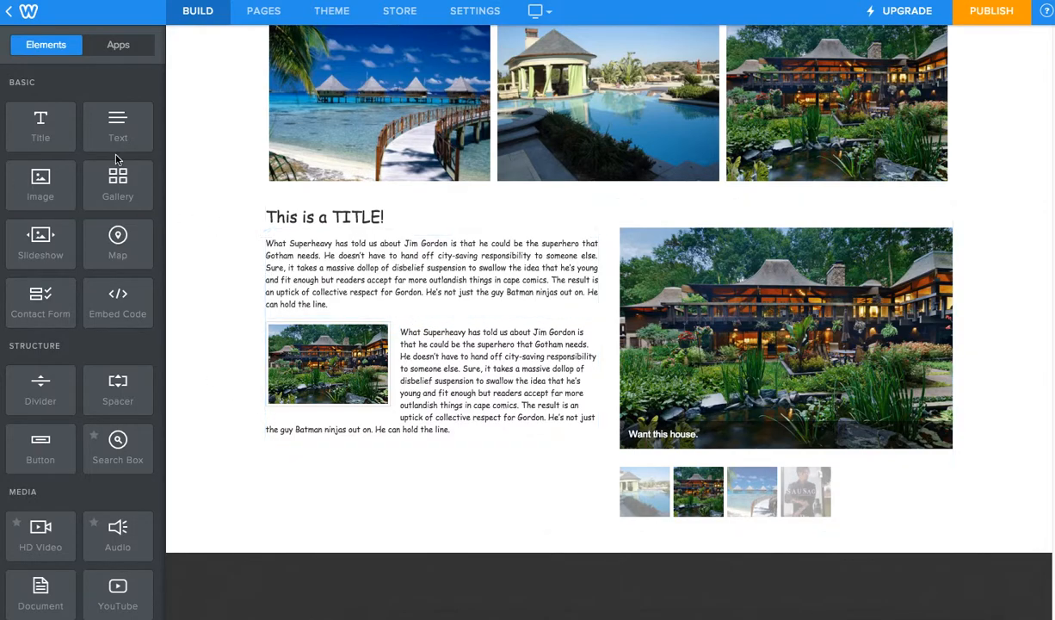
Step: Duplicate the Home page from its page settings
left_click(263, 12)
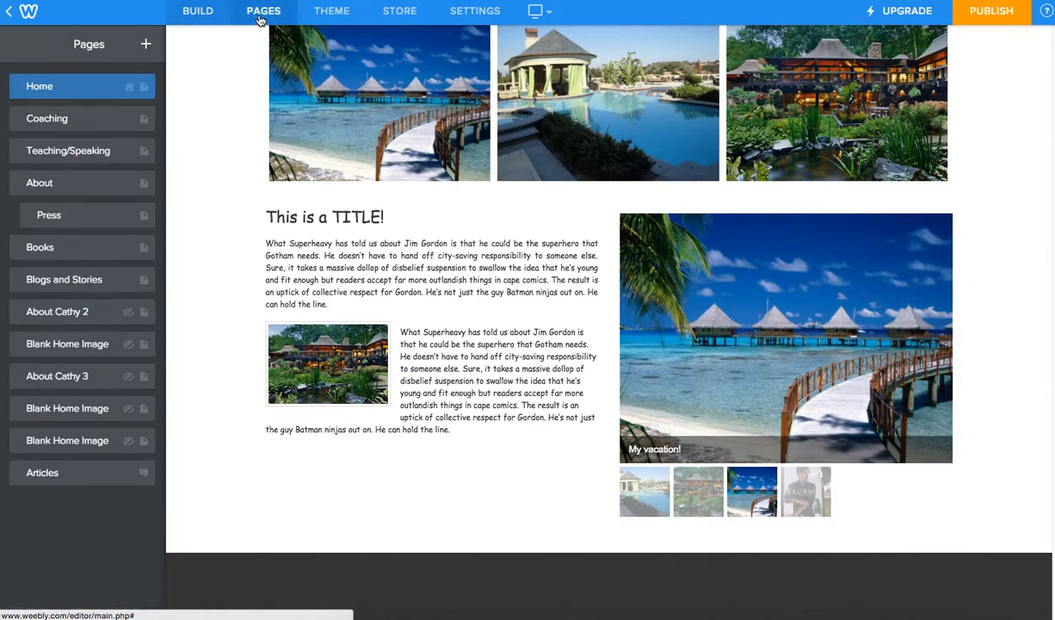
left_click(101, 89)
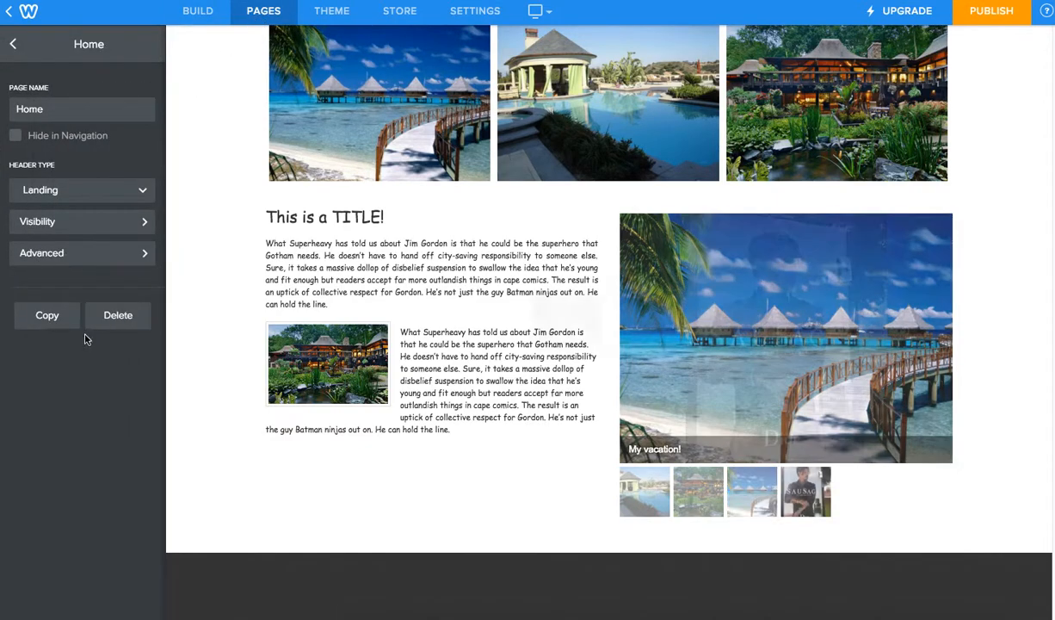
left_click(47, 315)
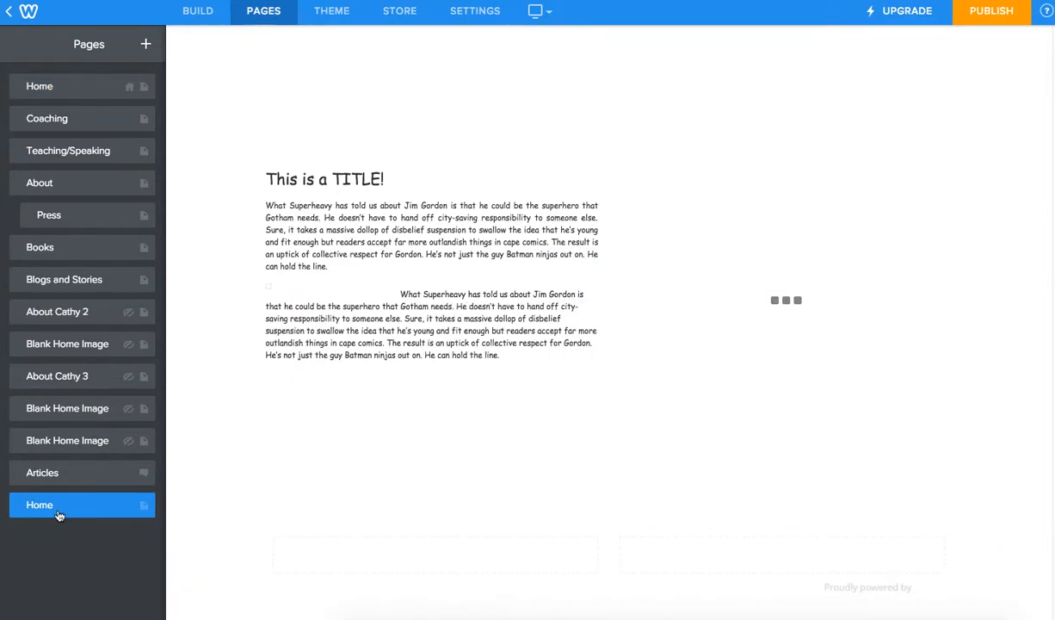
Step: Rename the duplicated Home page as Home Copy and hide it in navigation
left_click(59, 514)
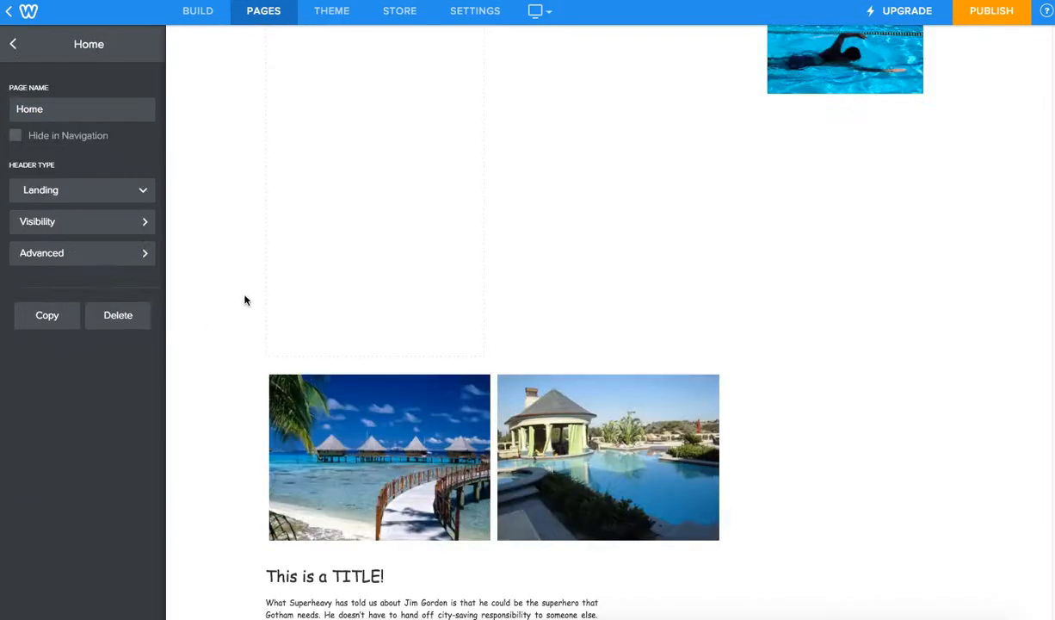
left_click(56, 109)
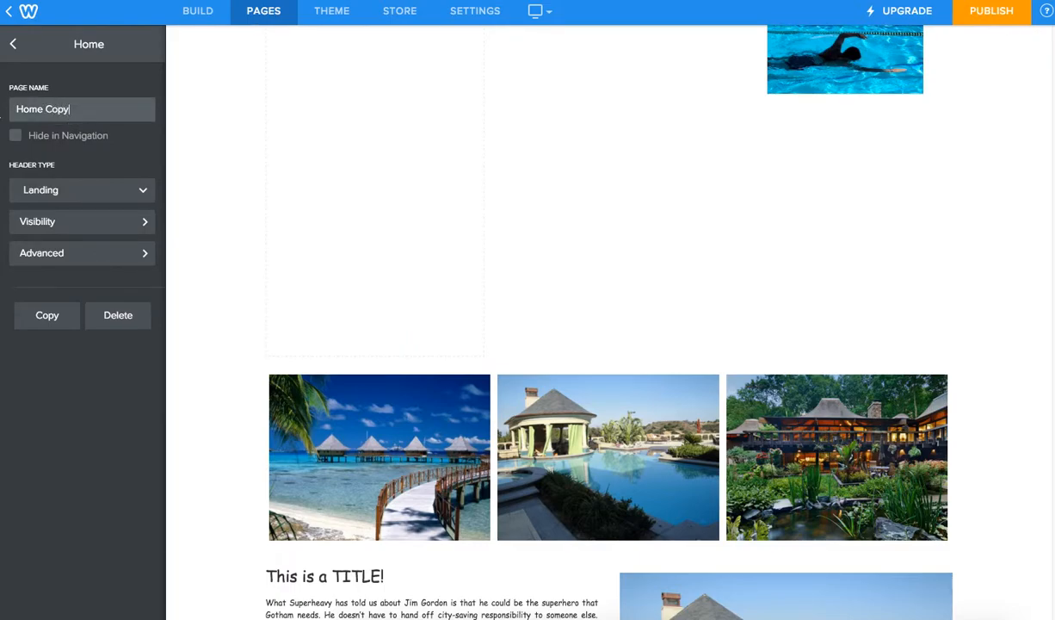
key("Return")
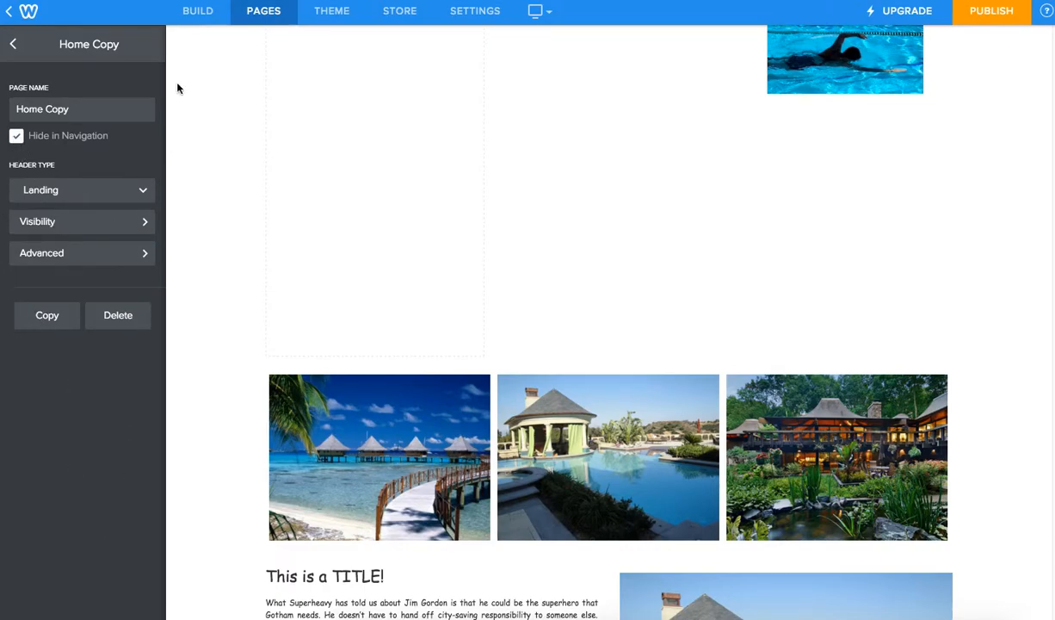
Step: Check the content of Home Copy, return to the original Home page and delete its three-image gallery
left_click(203, 12)
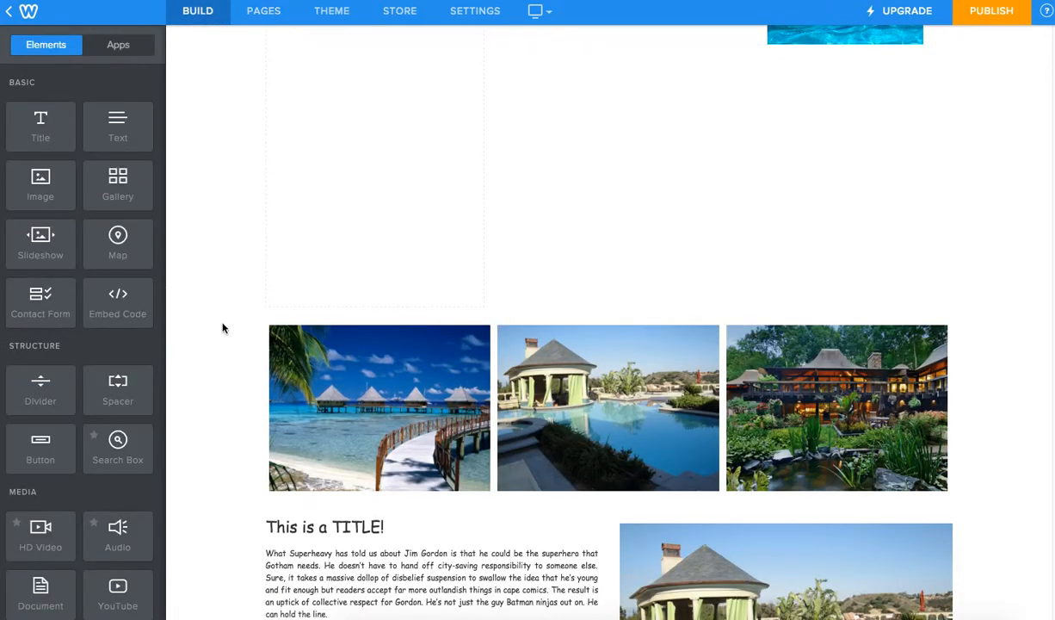
scroll(215, 331, "down", 3)
scroll(212, 331, "up", 8)
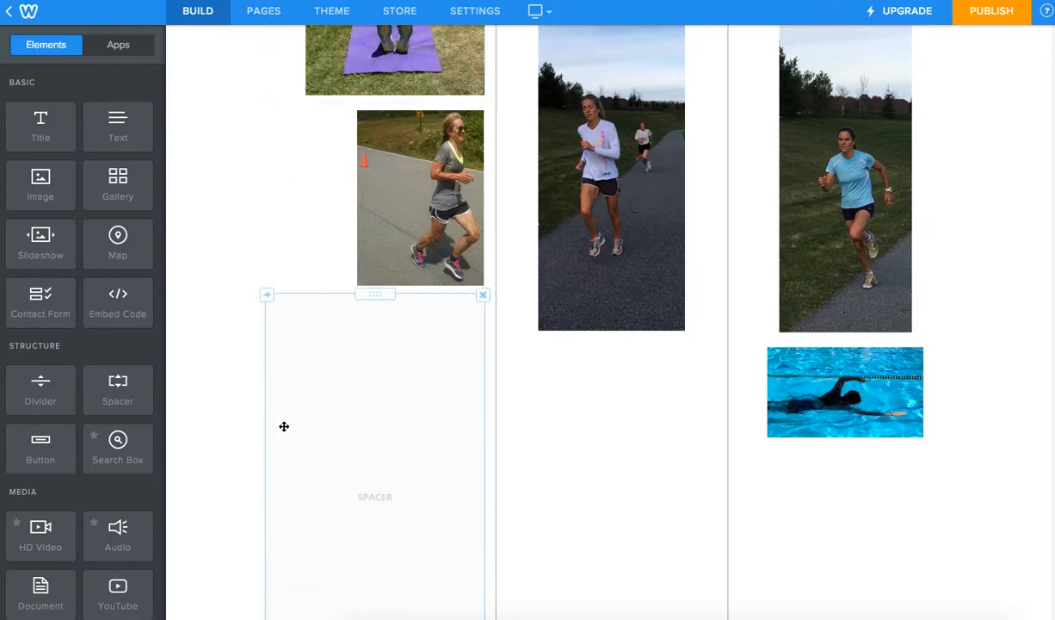
scroll(276, 424, "down", 5)
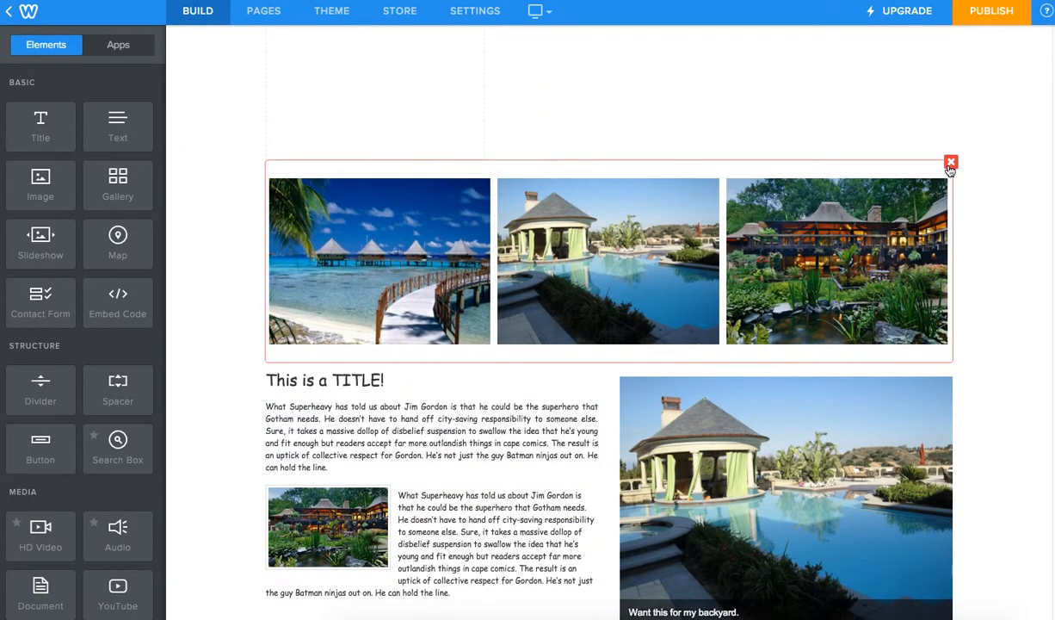
left_click(263, 11)
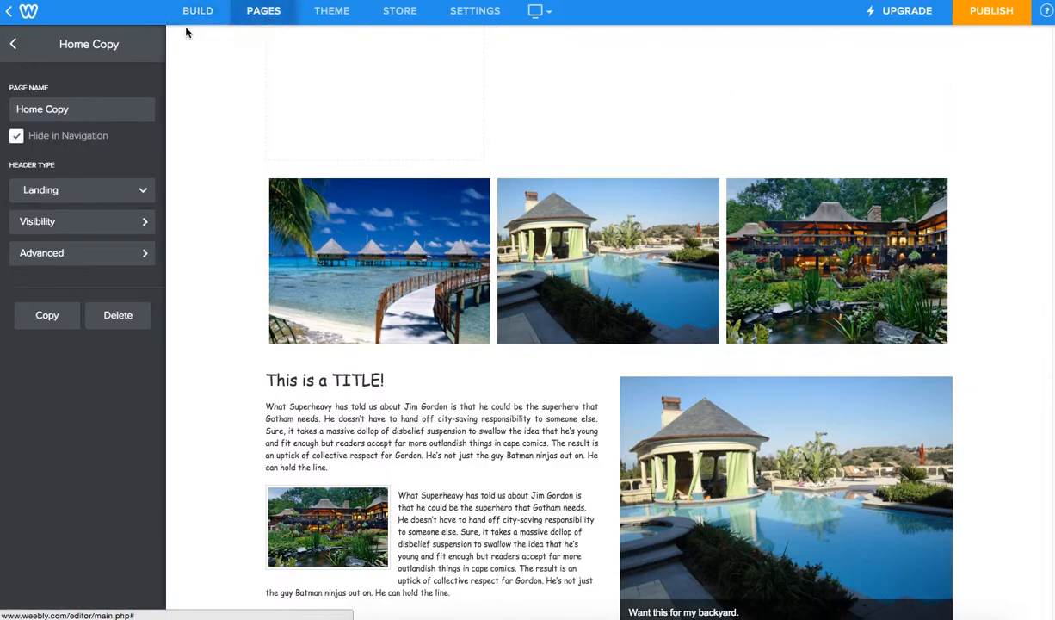
left_click(13, 45)
left_click(55, 90)
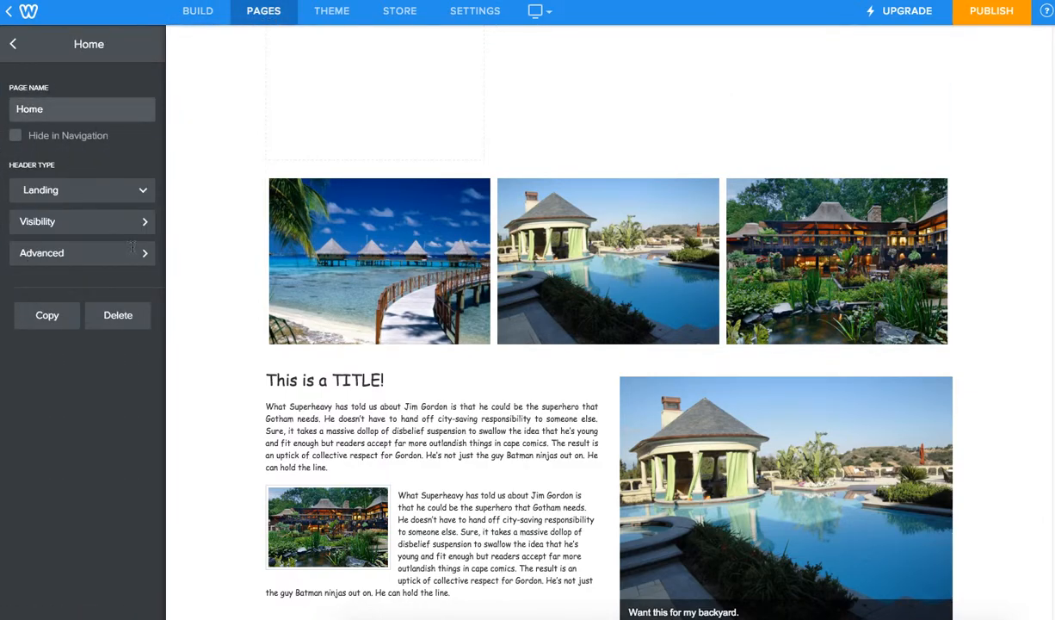
left_click(951, 163)
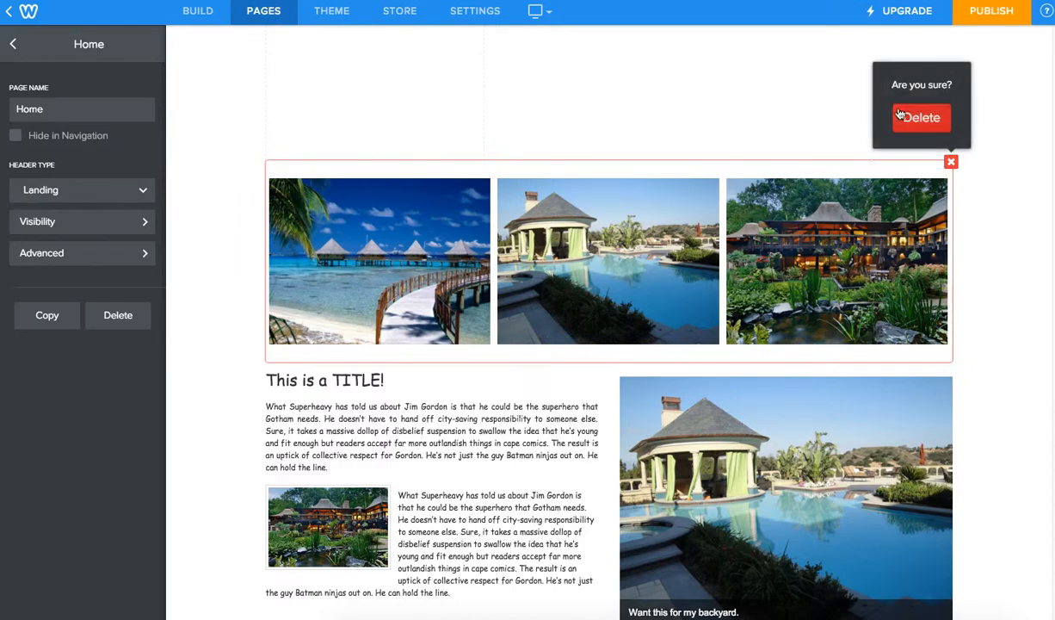
left_click(920, 119)
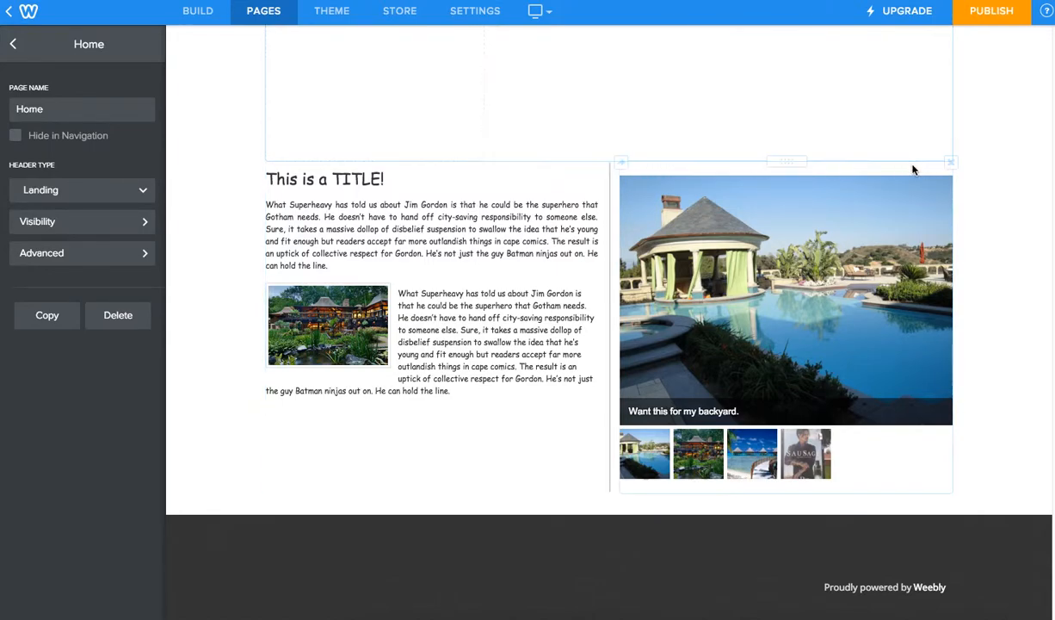
Step: Delete the Home page's two-column section holding the title, text and slideshow, including all elements inside it
left_click(609, 191)
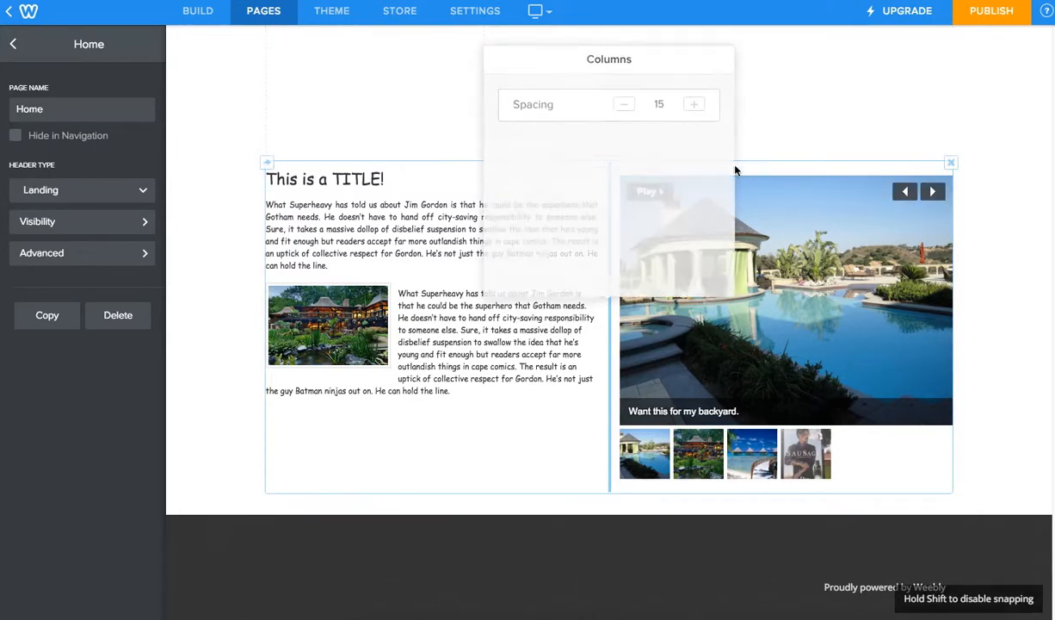
left_click(951, 163)
left_click(919, 117)
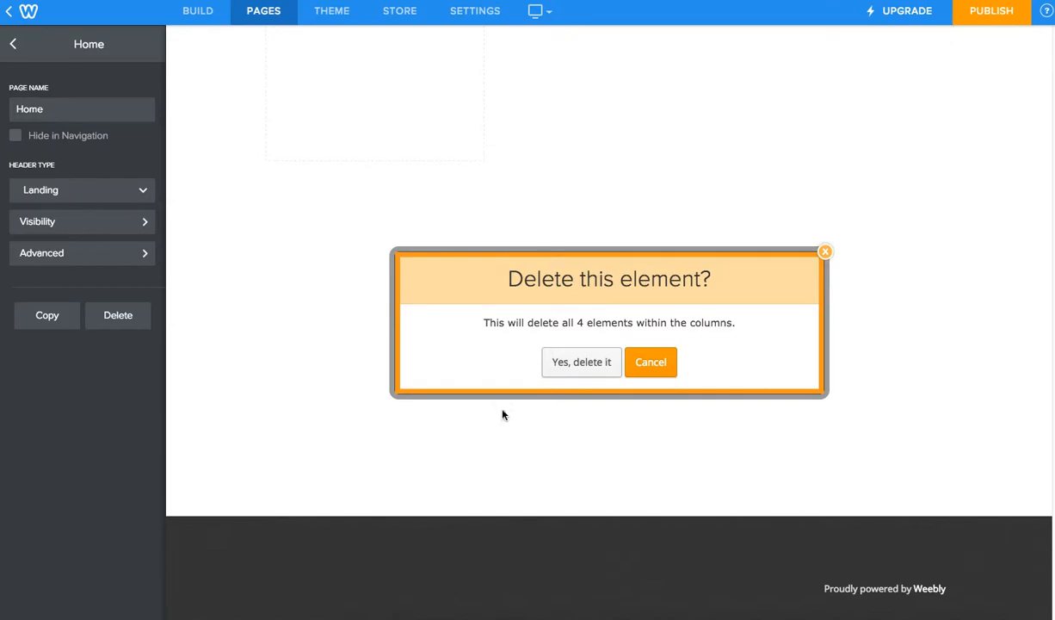
left_click(572, 359)
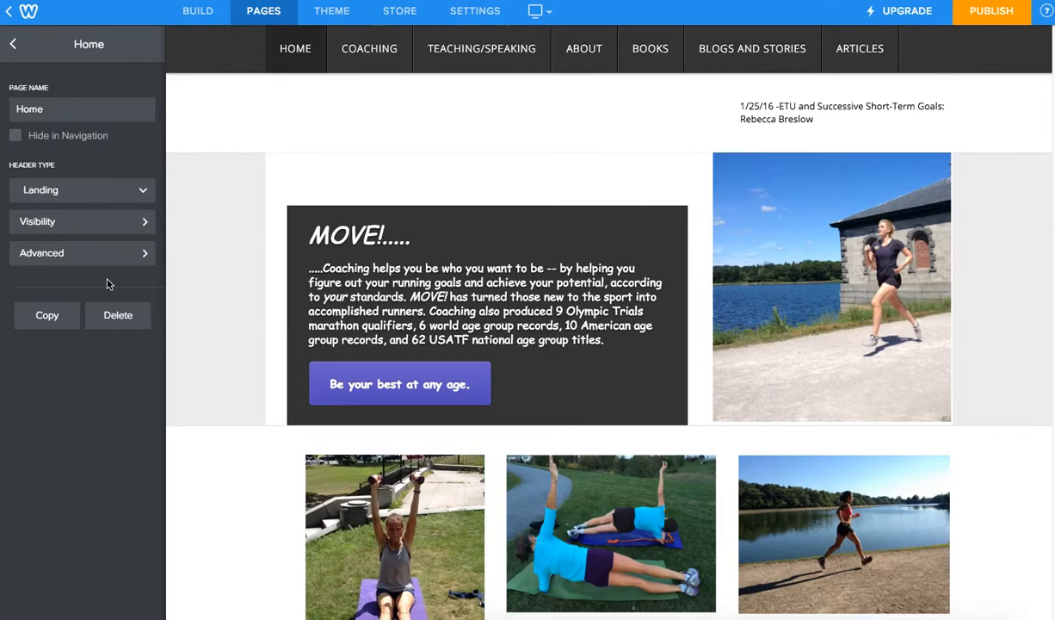
Step: Open the Home Copy page and examine it from header to footer for the gallery, titled text and slideshow
left_click(15, 45)
left_click(51, 495)
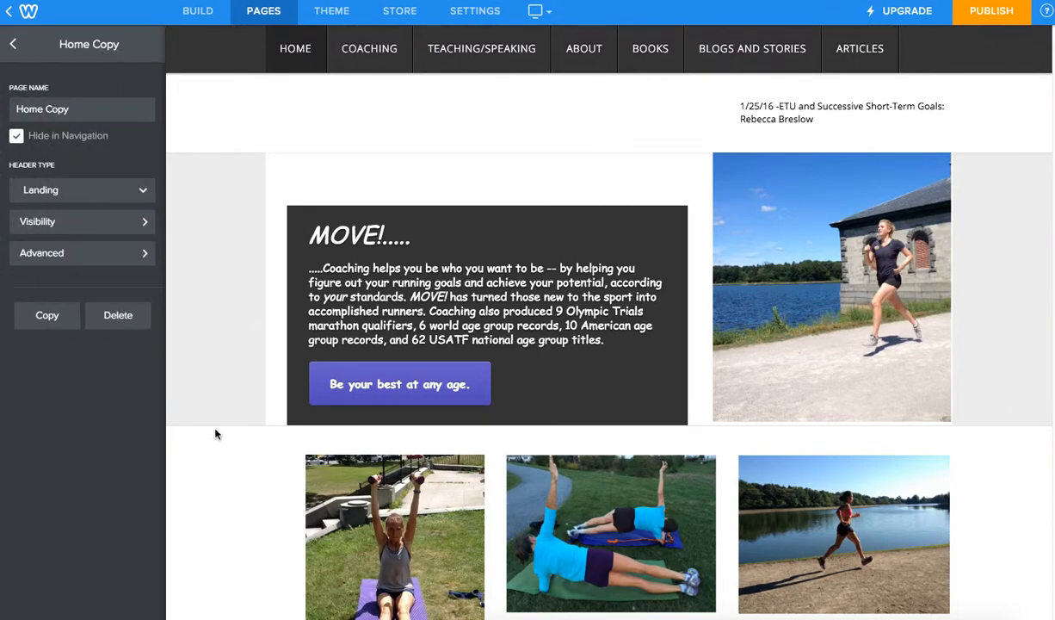
scroll(418, 358, "down", 10)
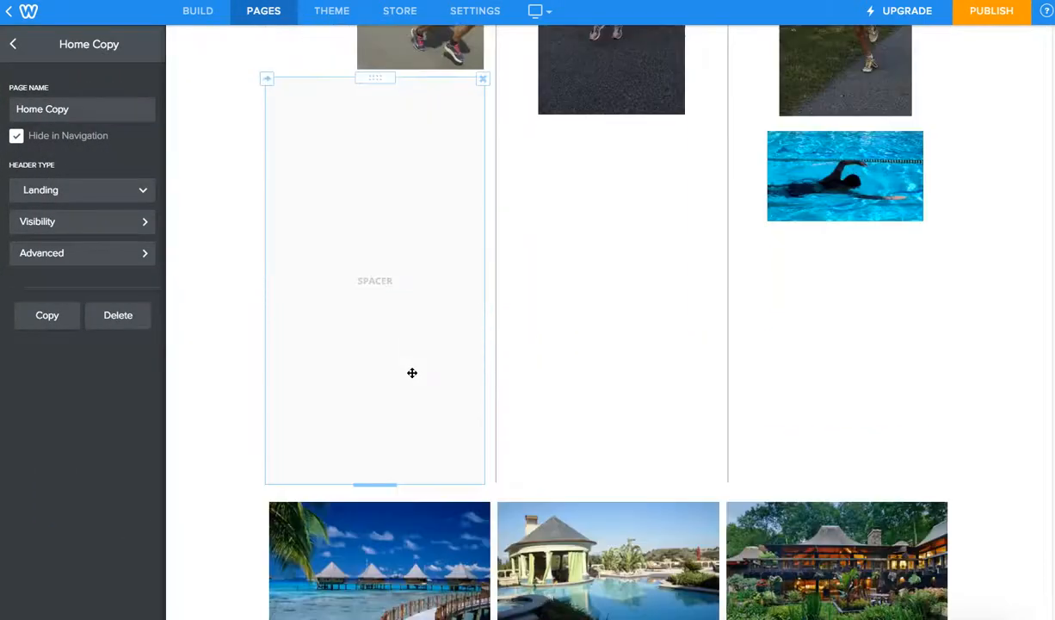
scroll(412, 373, "down", 4)
scroll(516, 501, "up", 1)
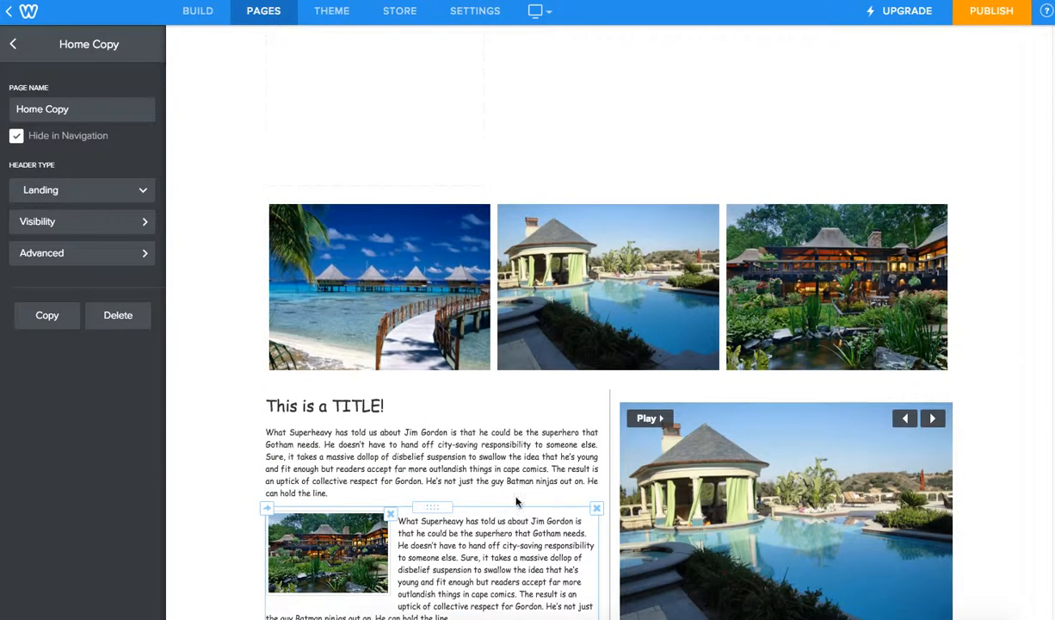
scroll(237, 438, "up", 5)
scroll(246, 410, "down", 8)
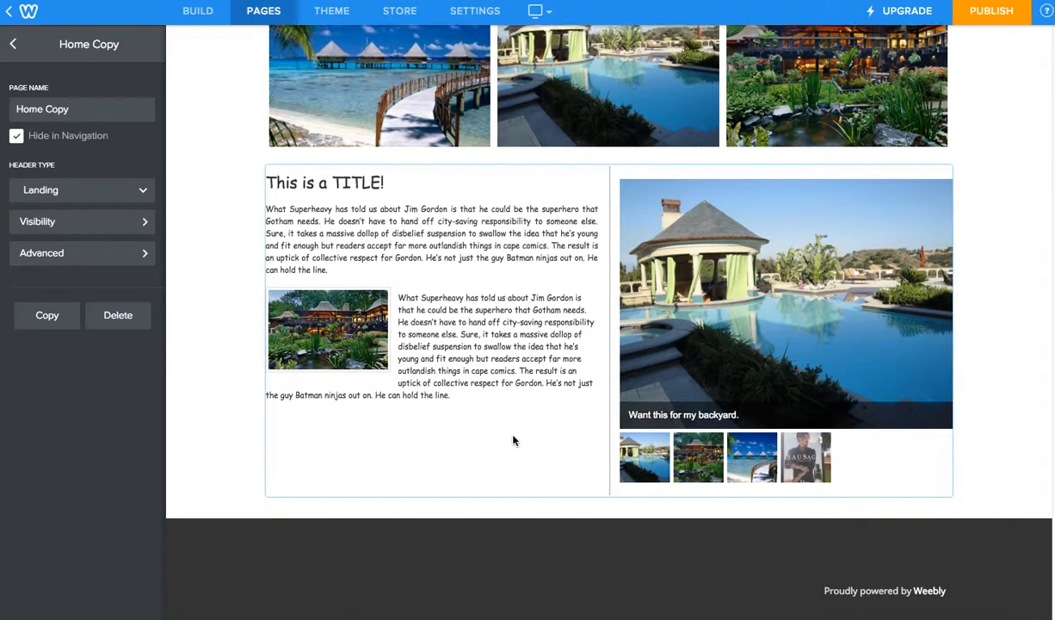
scroll(640, 400, "up", 5)
scroll(566, 416, "up", 5)
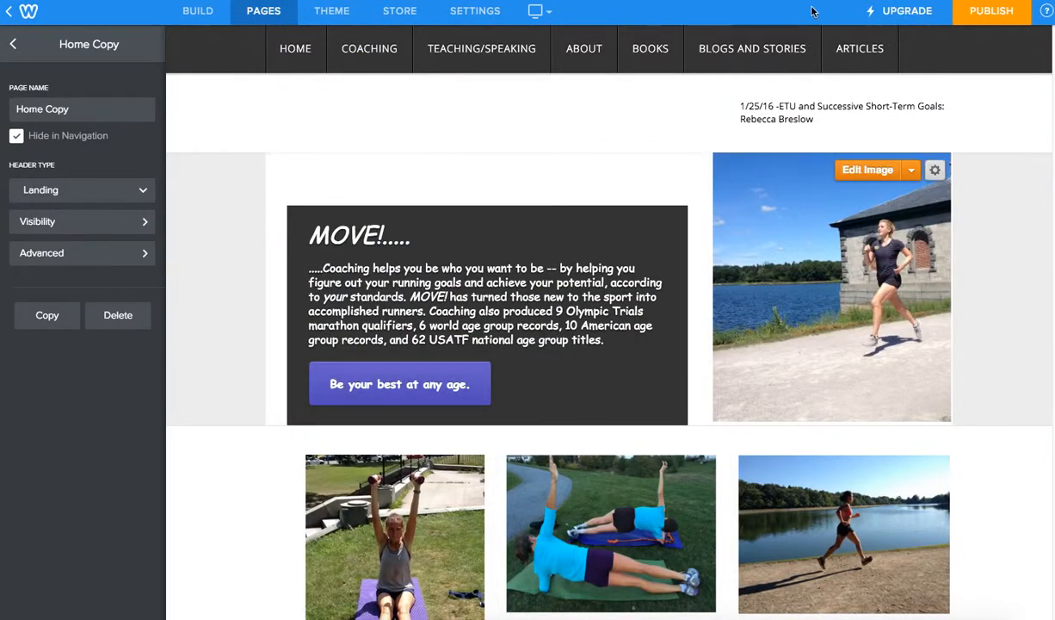
Step: Turn off Hide in Navigation for the Home Copy page, turn it back on, and check the page content
left_click(15, 135)
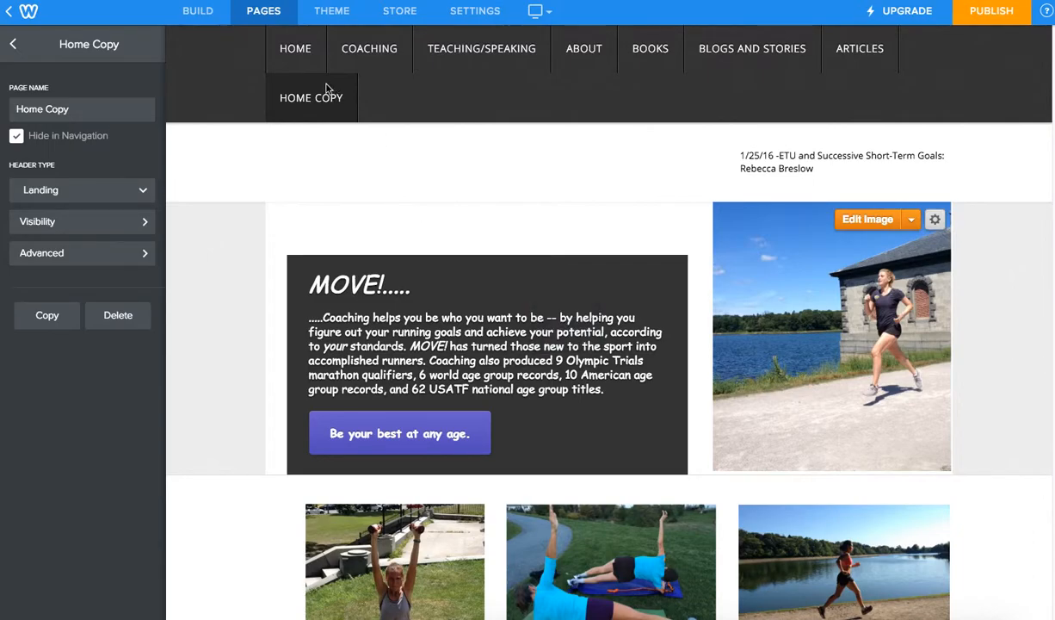
scroll(699, 241, "down", 15)
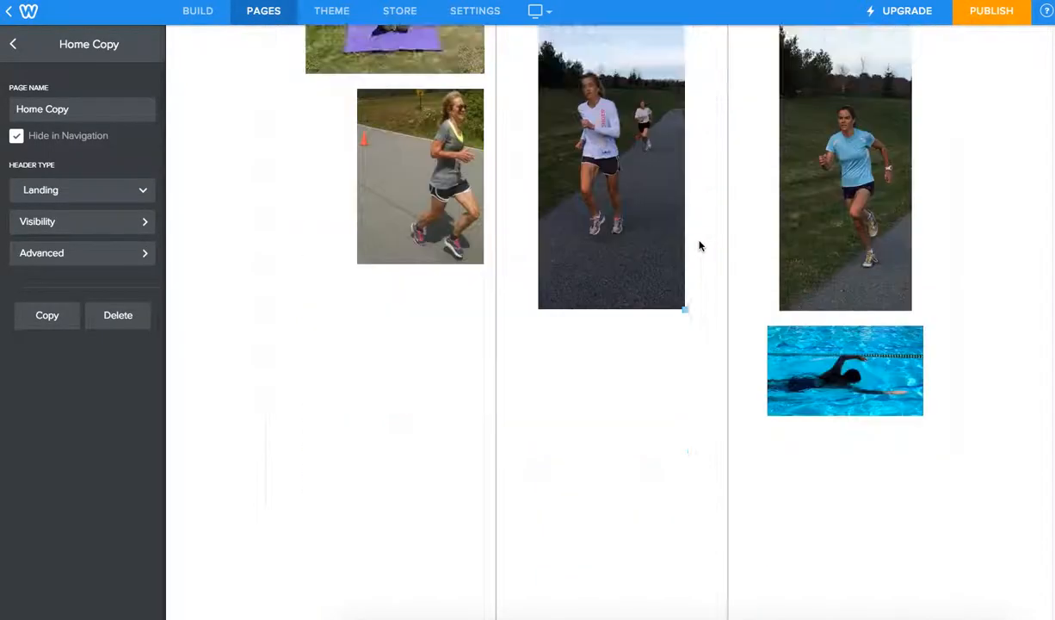
scroll(735, 269, "up", 4)
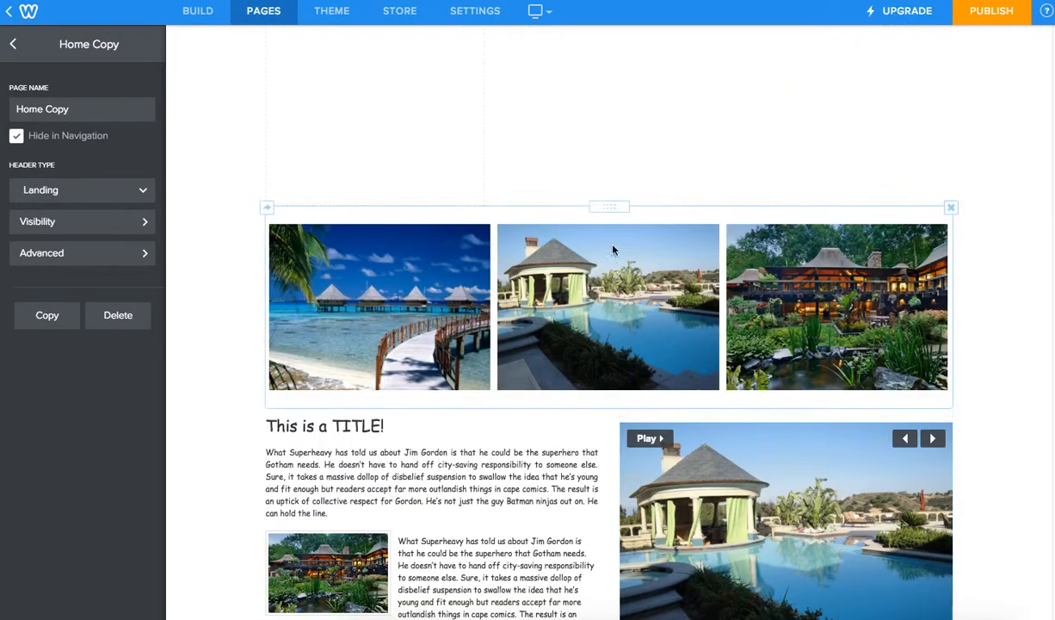